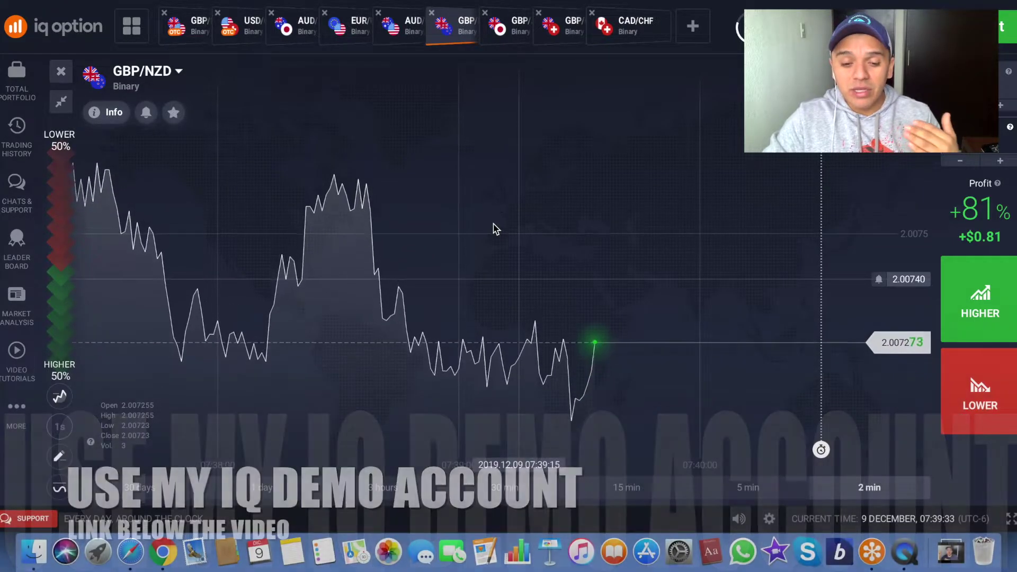
Step: Display the GBP/NZD chart as candles with a 15-minute candle time period
left_click(60, 397)
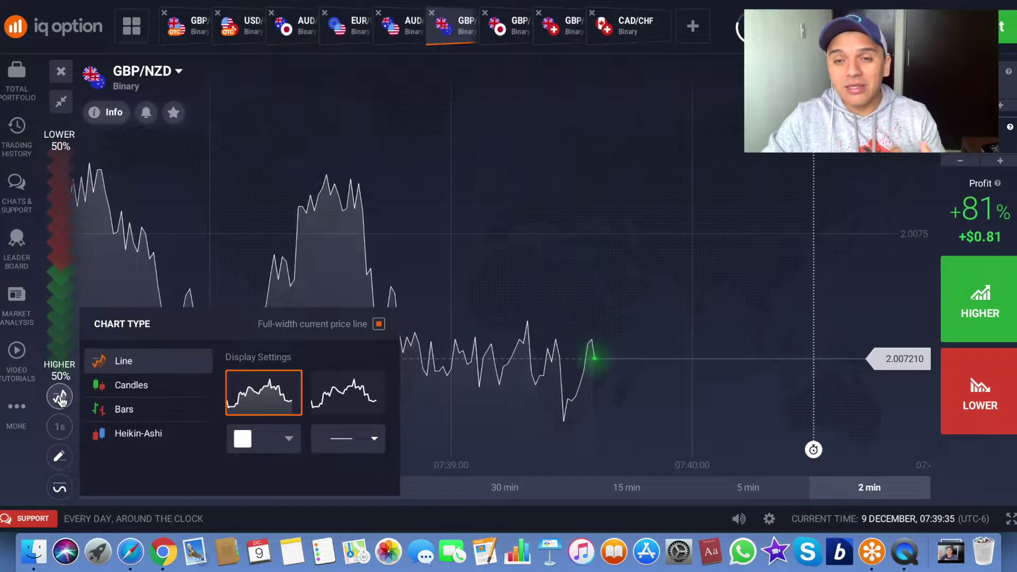
left_click(186, 386)
left_click(428, 309)
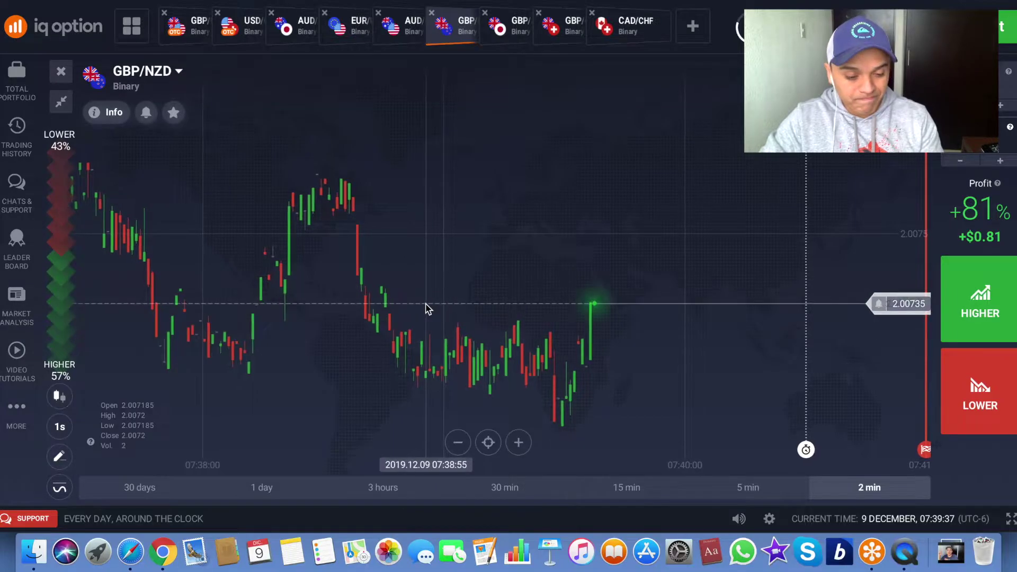
left_click(60, 427)
left_click(100, 381)
left_click(60, 427)
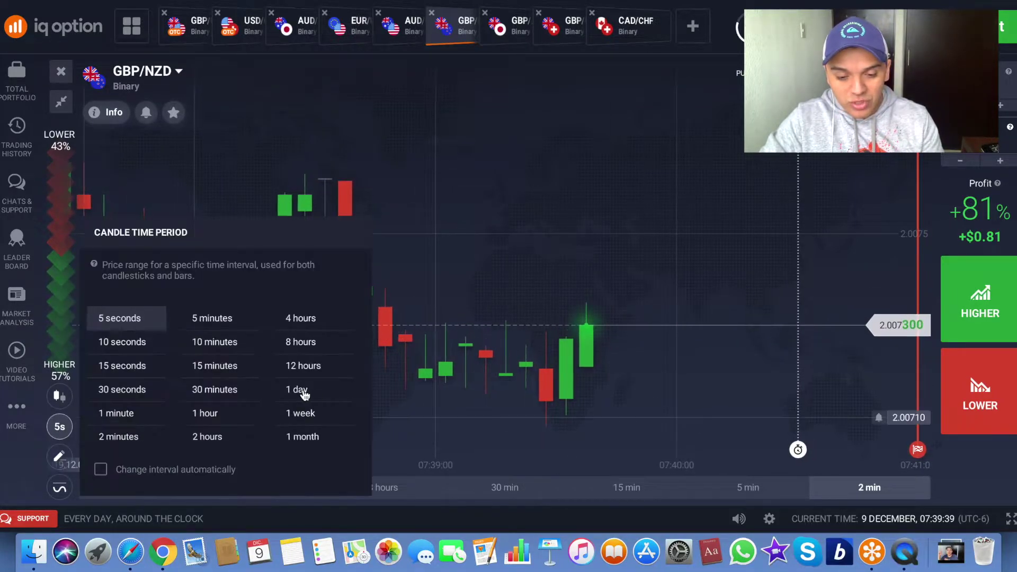
left_click(233, 368)
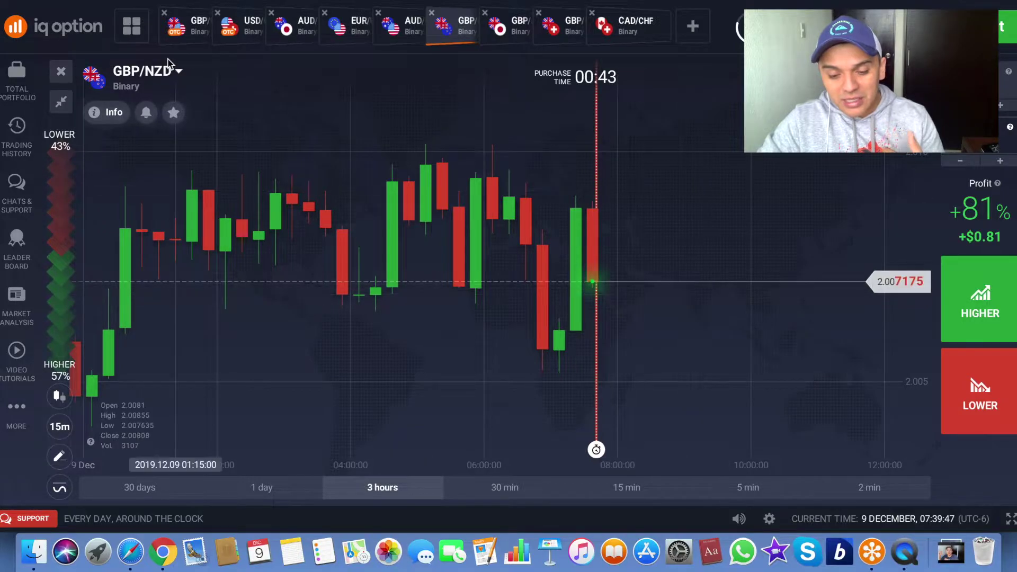
Step: Open the GBP/USD (OTC) chart, set its candle time period to 10 minutes and inspect the recent price movement
left_click(188, 25)
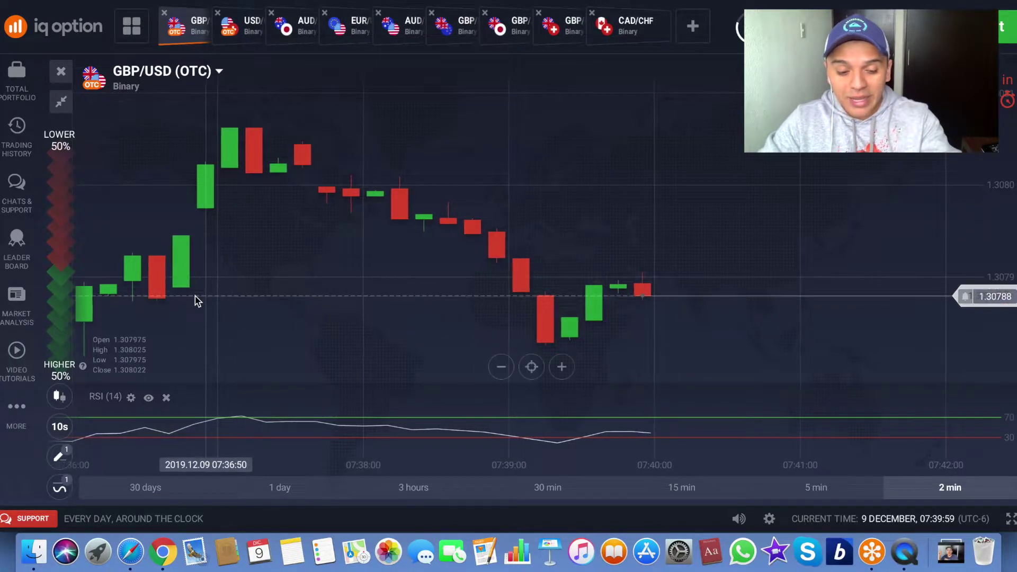
left_click(60, 426)
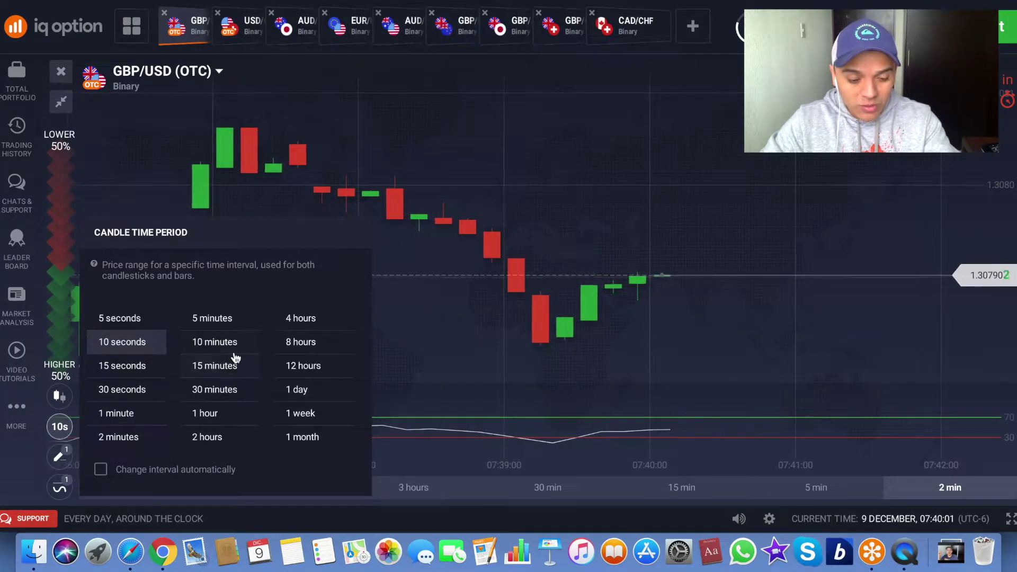
scroll(235, 358, "down", 5)
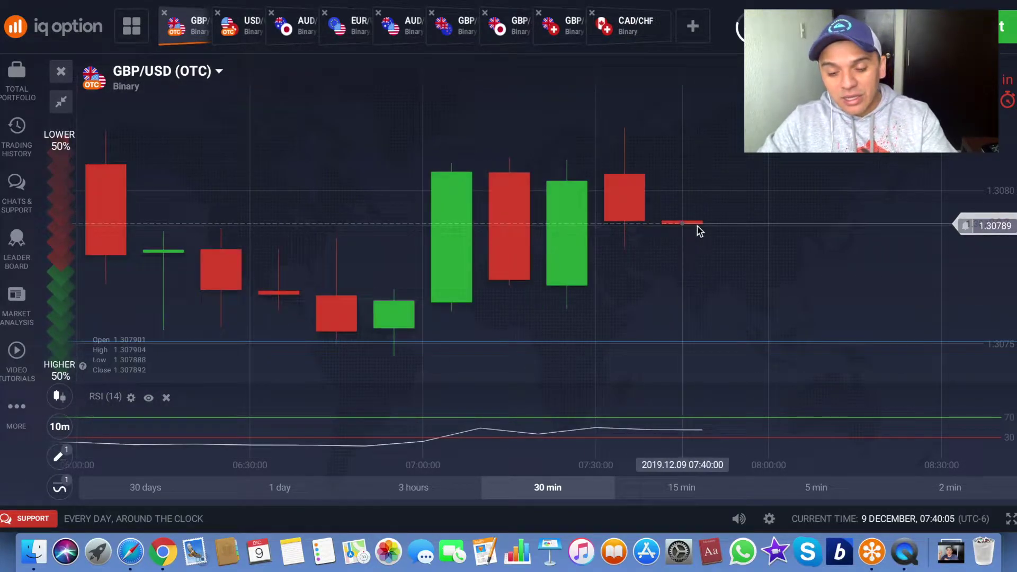
scroll(699, 231, "down", 3)
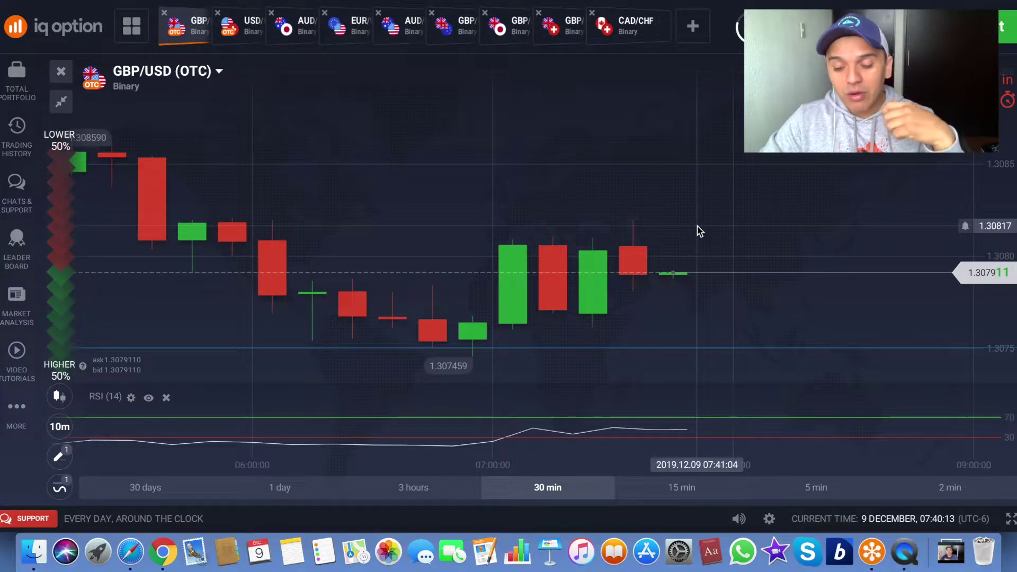
scroll(698, 231, "down", 1)
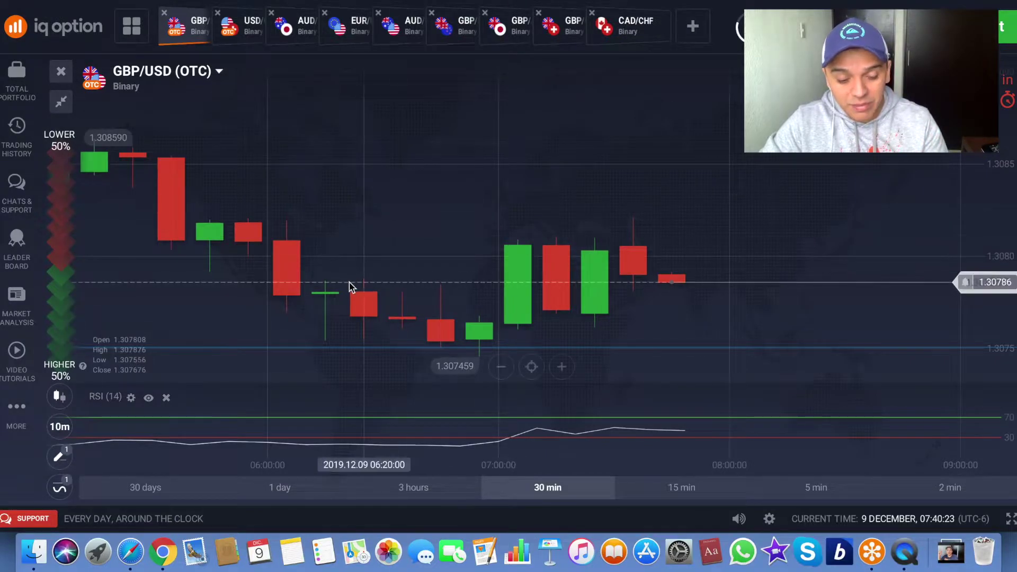
scroll(155, 387, "down", 1)
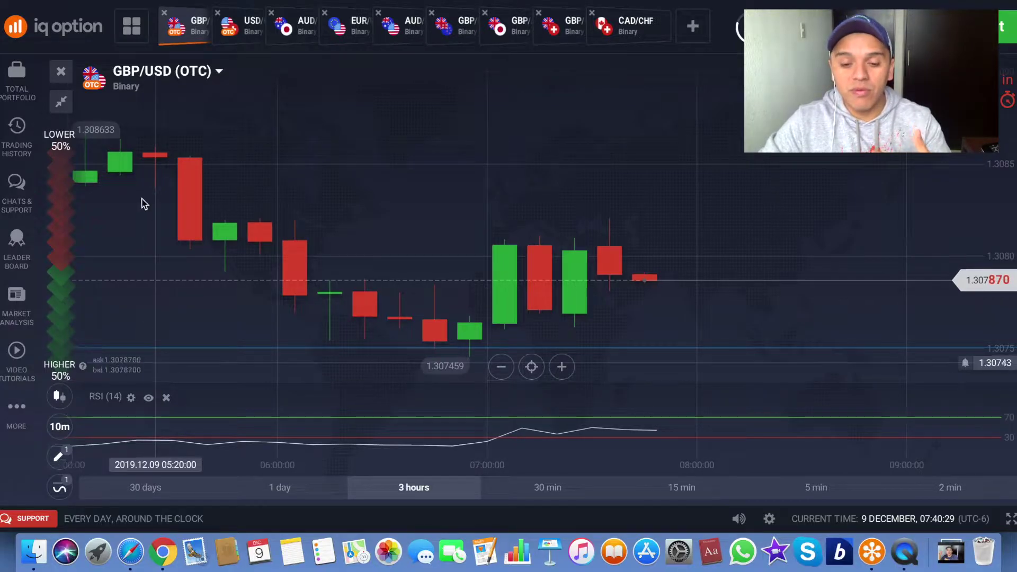
Step: Open the AUD/JPY chart after a look at USD/CHF (OTC) and set its candle time period to 15 minutes
left_click(237, 42)
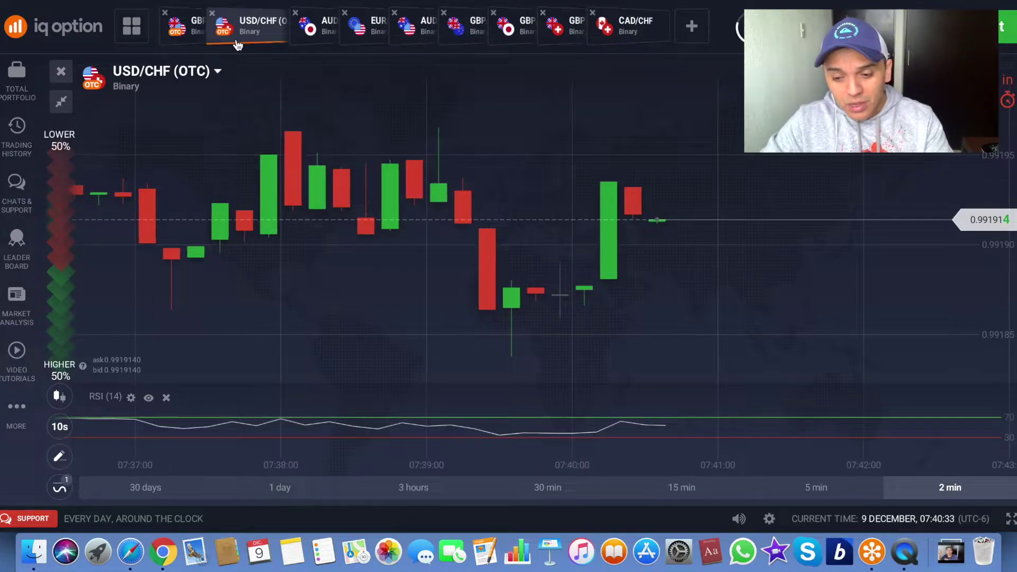
left_click(314, 25)
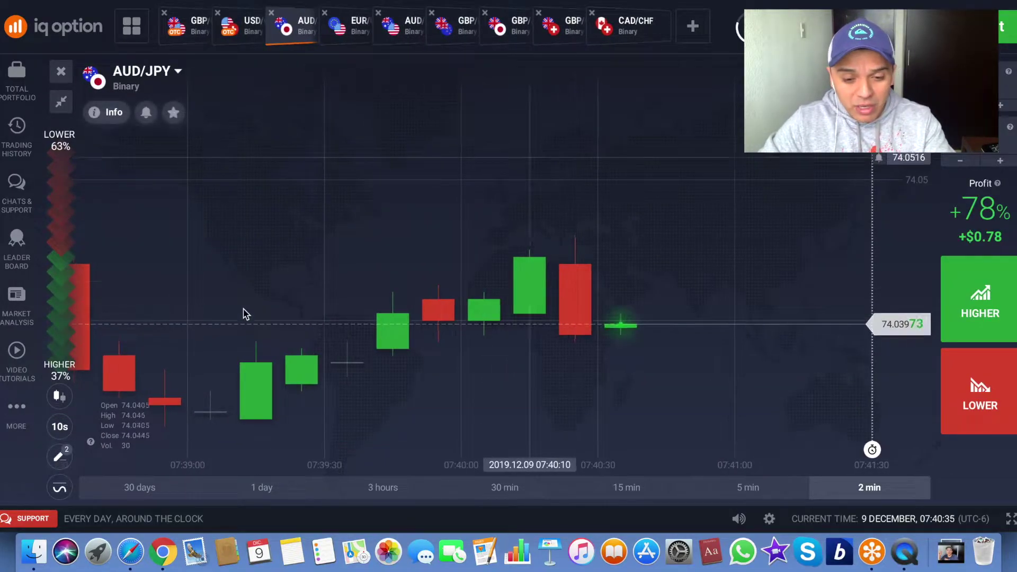
left_click(60, 427)
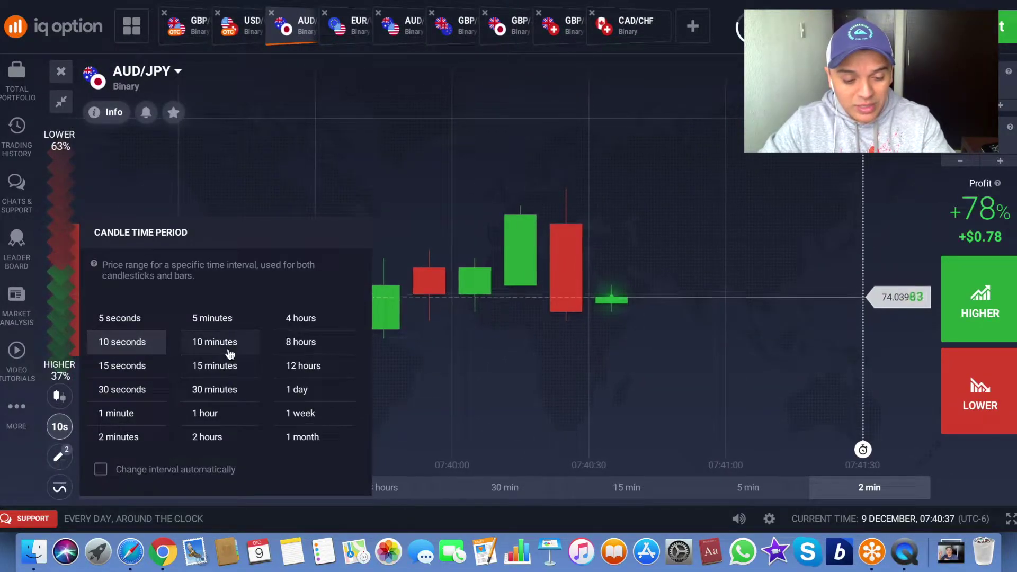
scroll(636, 295, "down", 5)
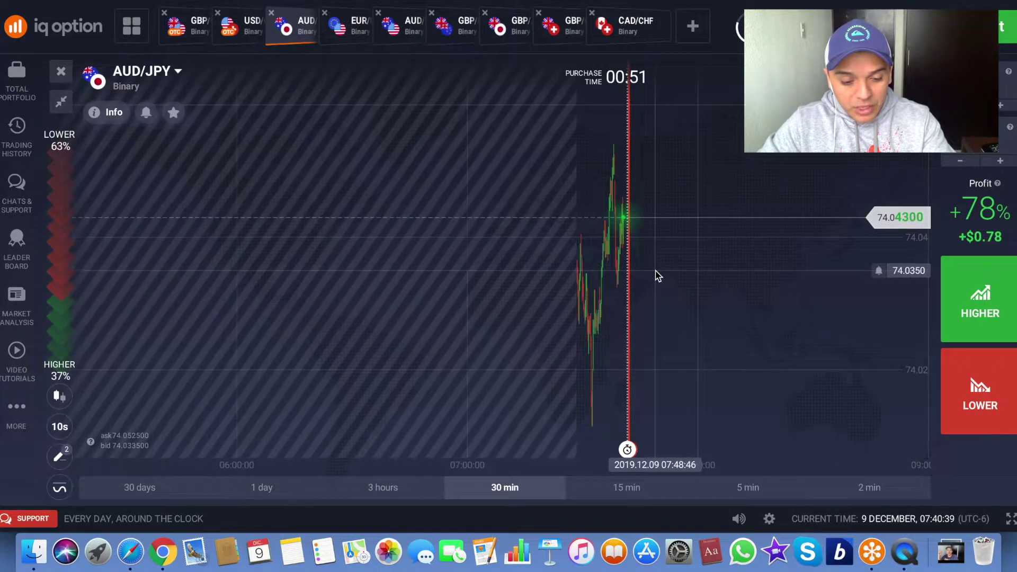
scroll(657, 275, "down", 5)
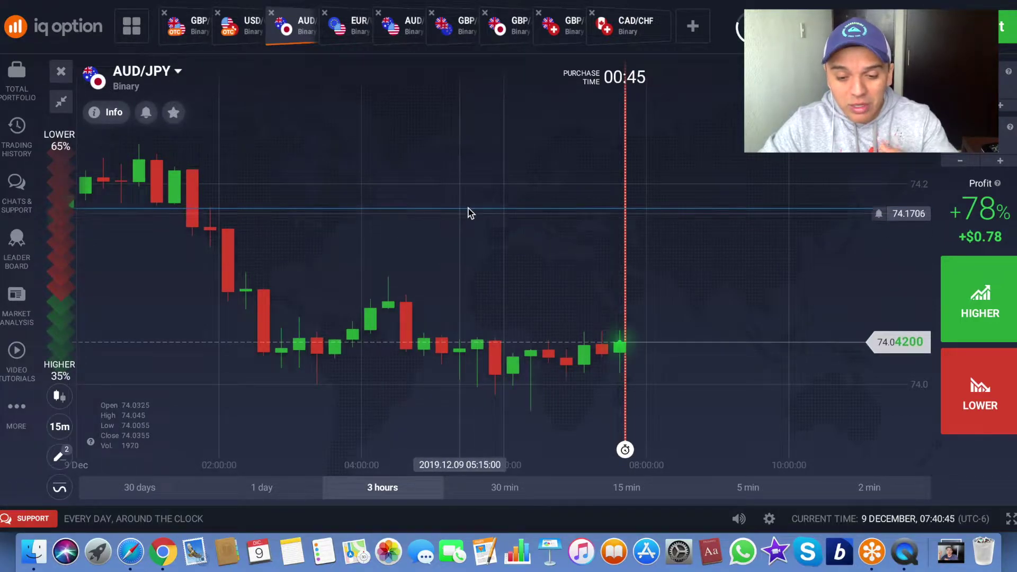
Step: Move the existing AUD/JPY horizontal line down to the recent peak and add another at the support level, about 74.0077
left_click(489, 210)
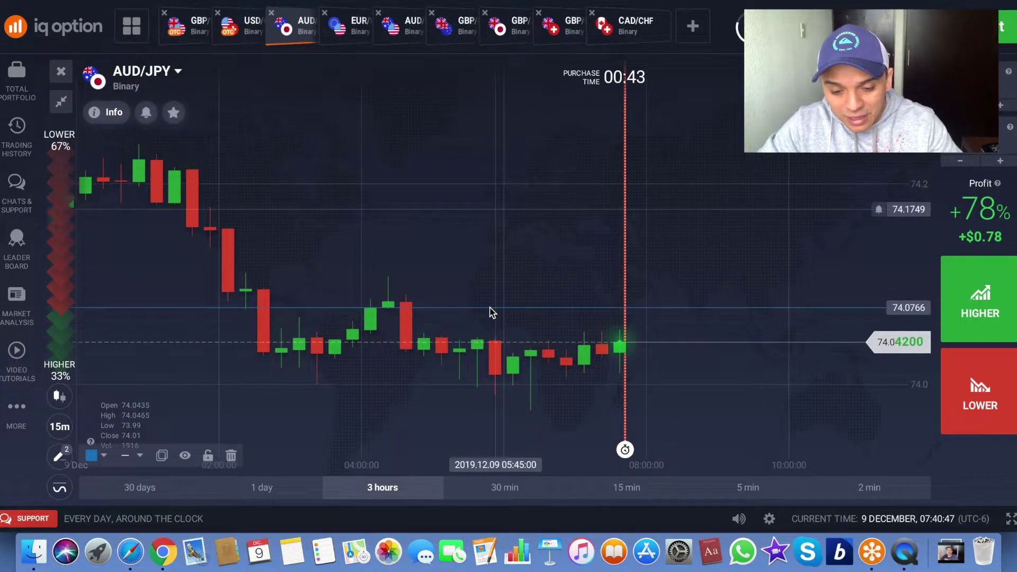
left_click(59, 456)
left_click(145, 424)
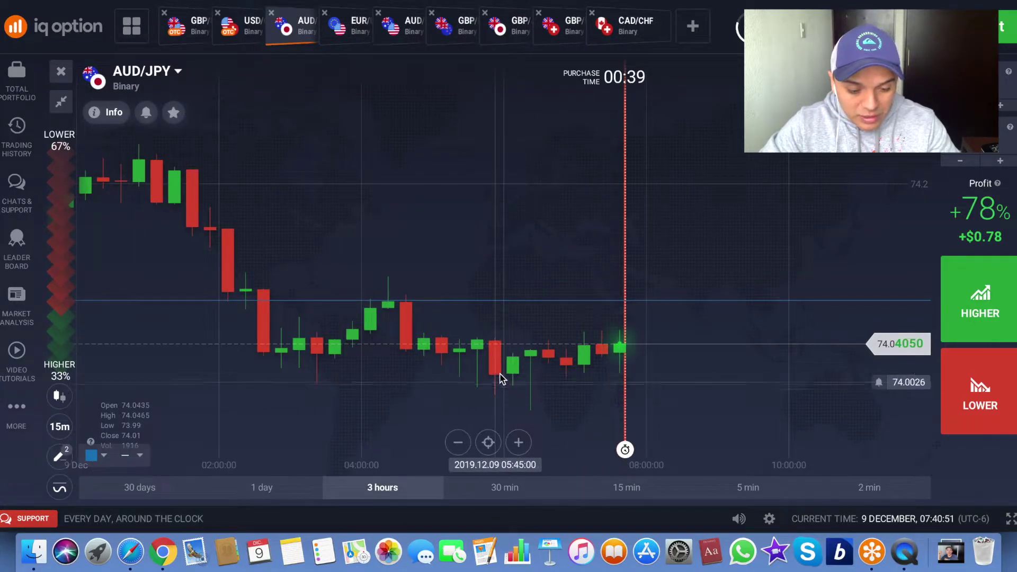
left_click(500, 378)
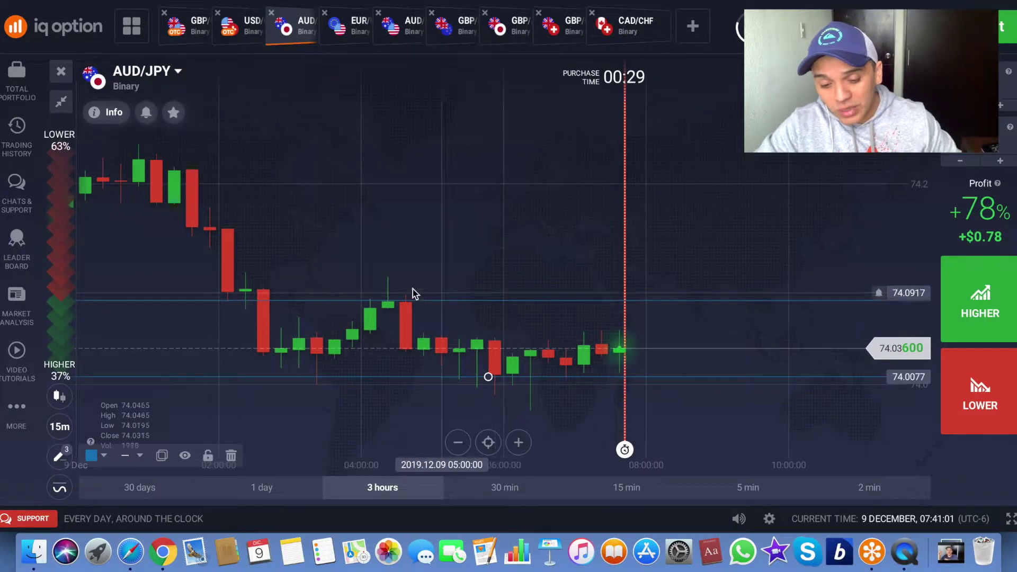
Step: Add a horizontal line between the two existing levels, at about 74.0443
left_click(60, 456)
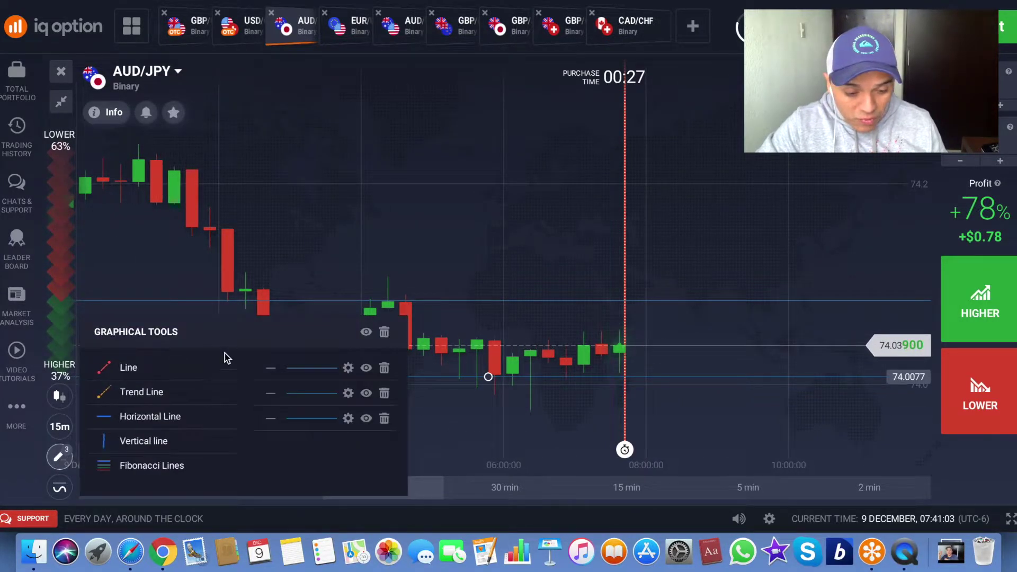
left_click(182, 418)
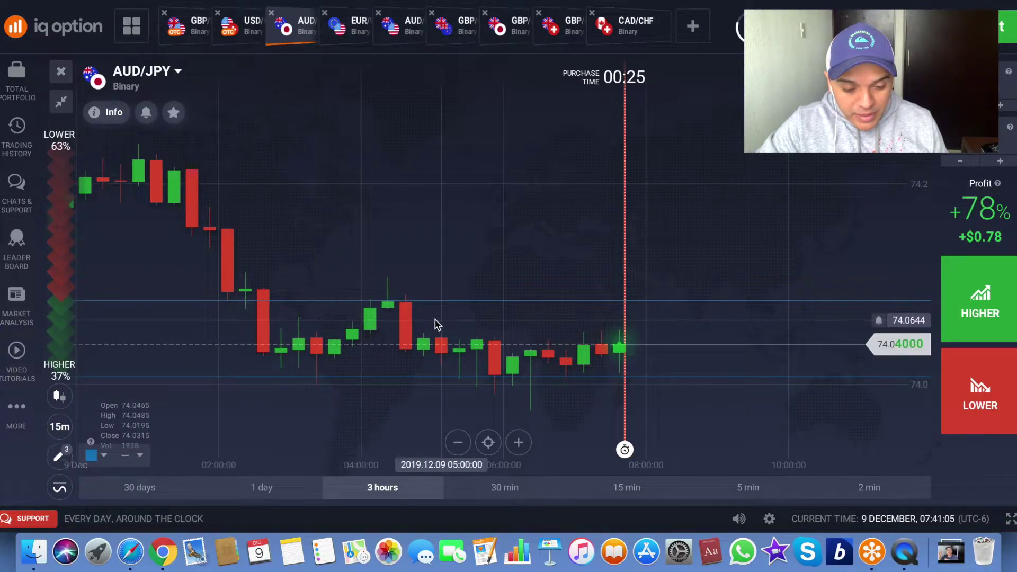
left_click(475, 332)
left_click_drag(475, 333, 488, 338)
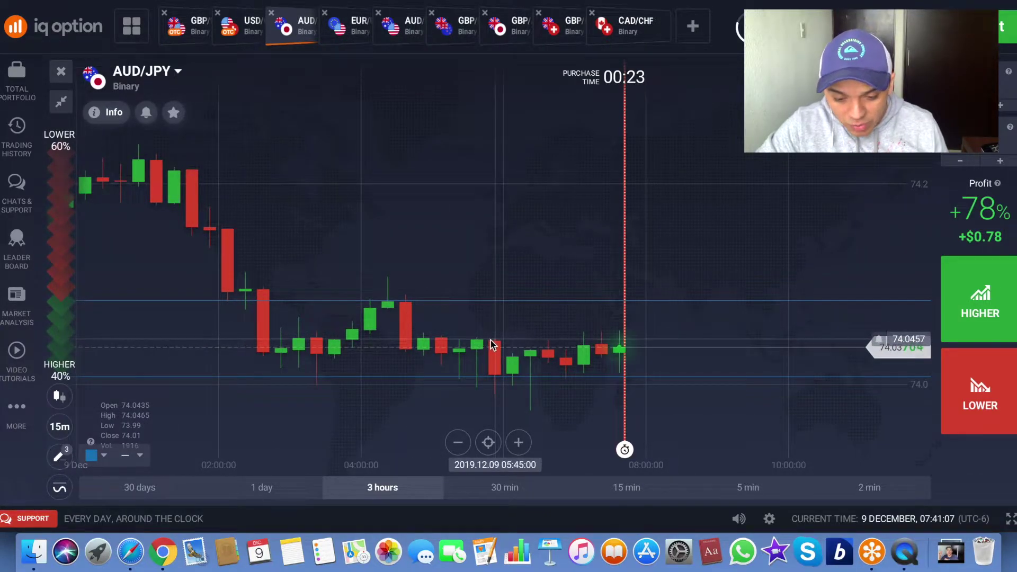
left_click(491, 342)
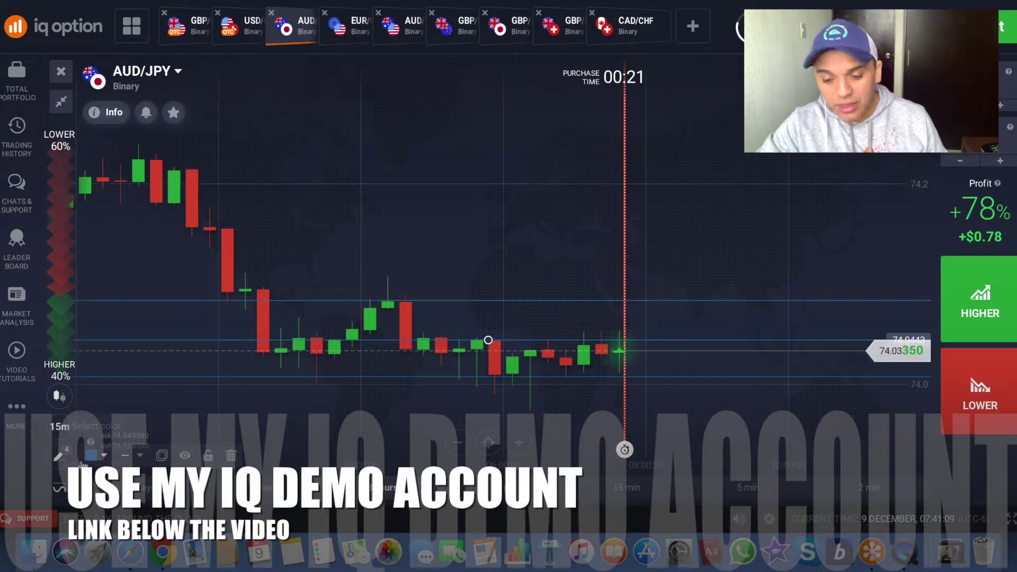
Step: Add the Relative Strength Index (RSI) indicator and place a horizontal line across it at about 50.4
left_click(57, 498)
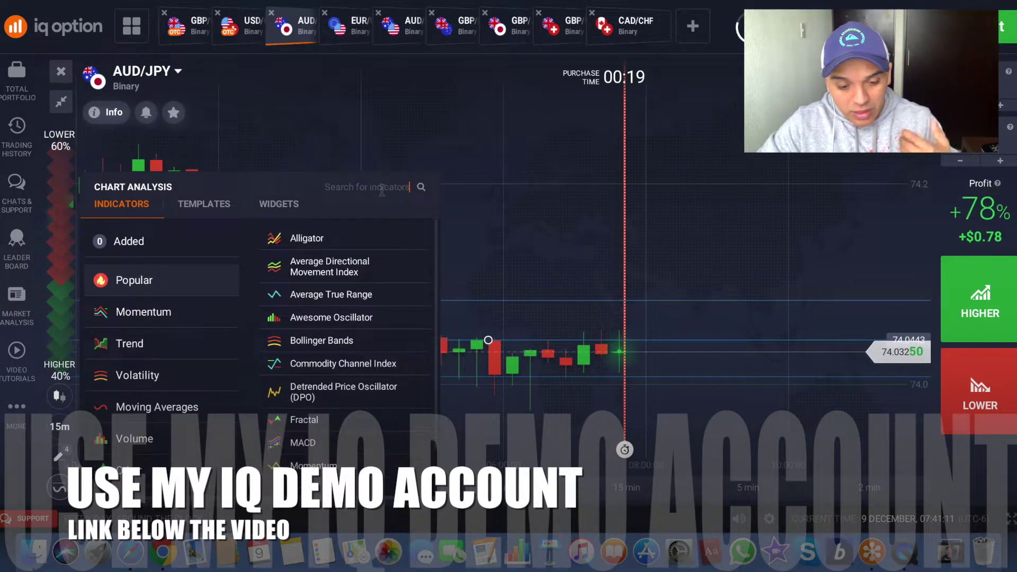
type("rs")
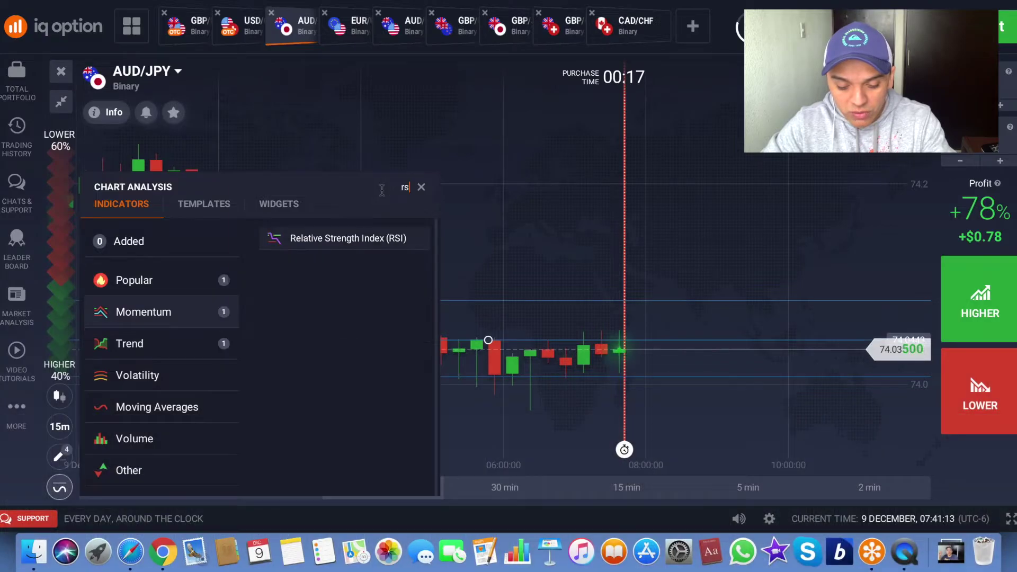
left_click(374, 239)
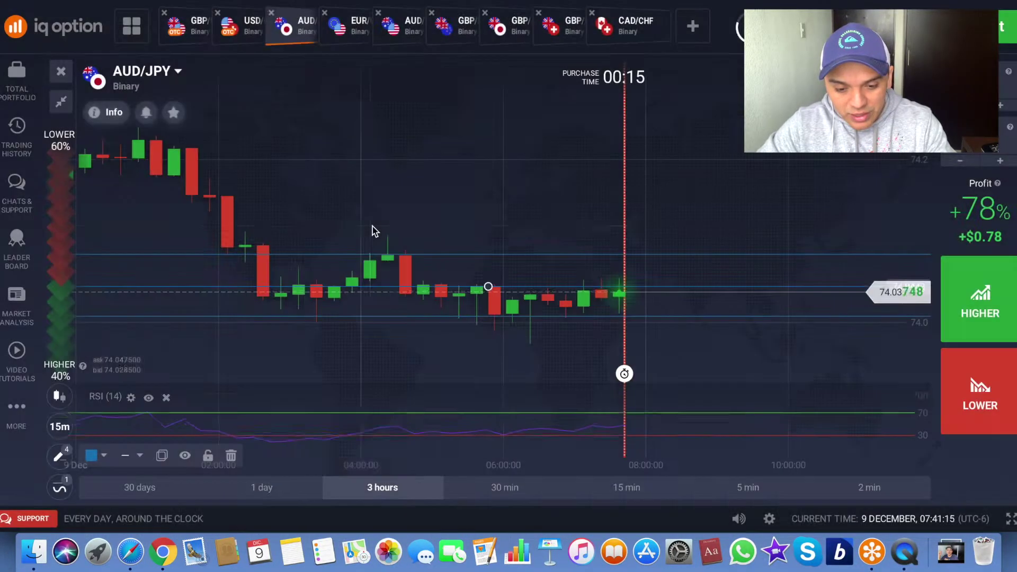
left_click(60, 457)
left_click(154, 417)
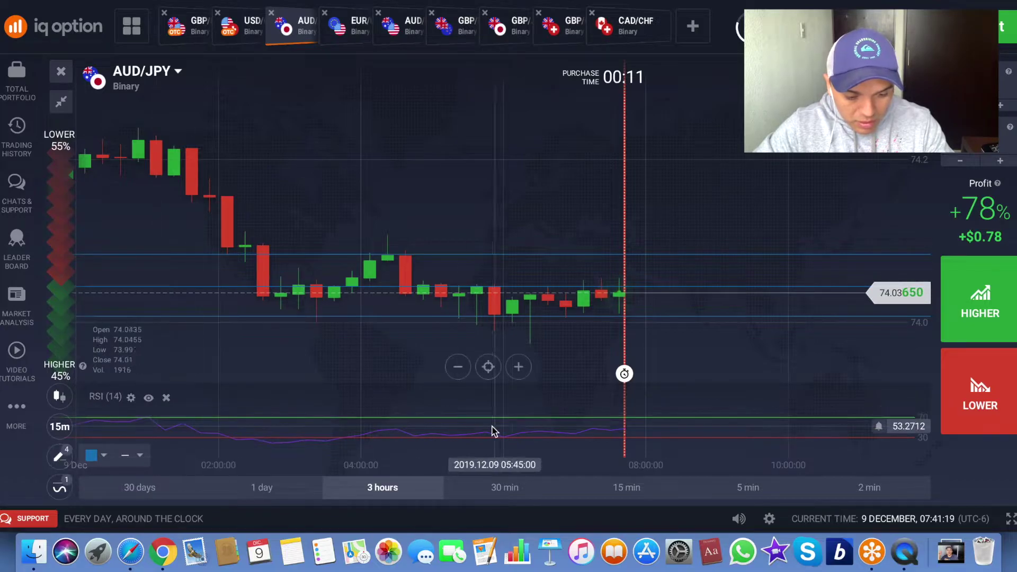
left_click(628, 428)
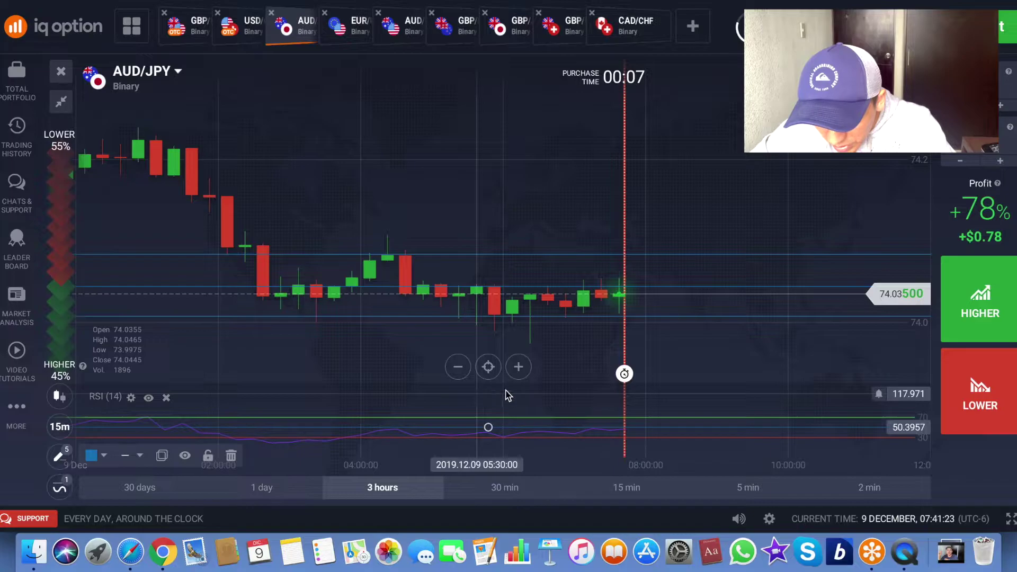
Step: Check AUD/JPY prices against the horizontal levels and place a $1 Lower trade
scroll(699, 378, "up", 3)
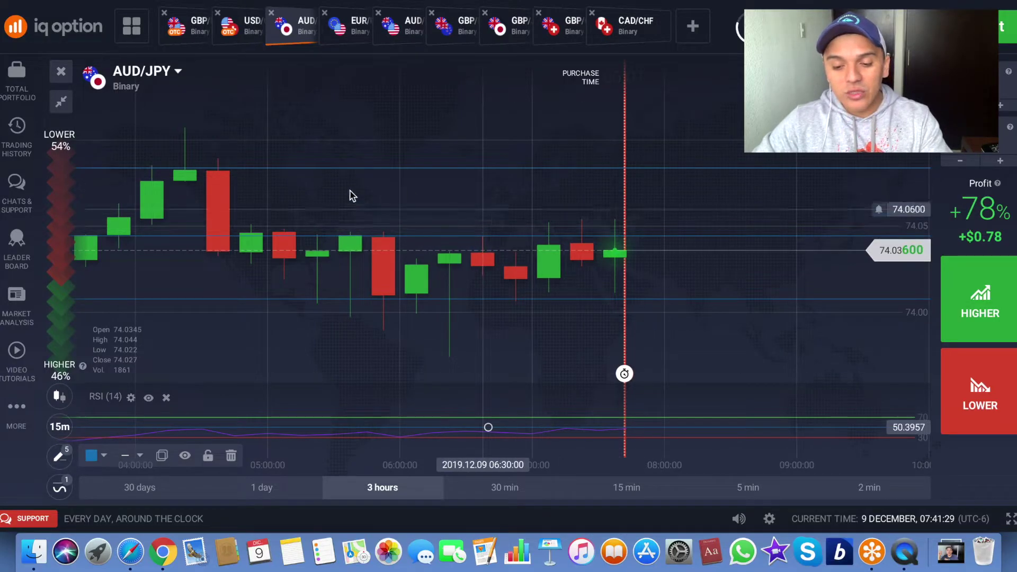
scroll(456, 252, "down", 1)
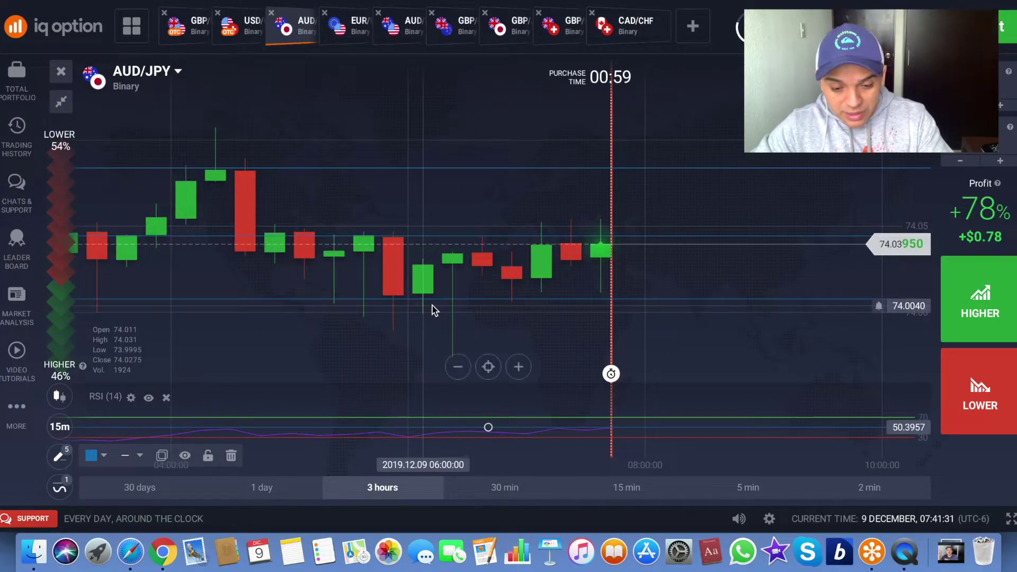
scroll(423, 302, "down", 3)
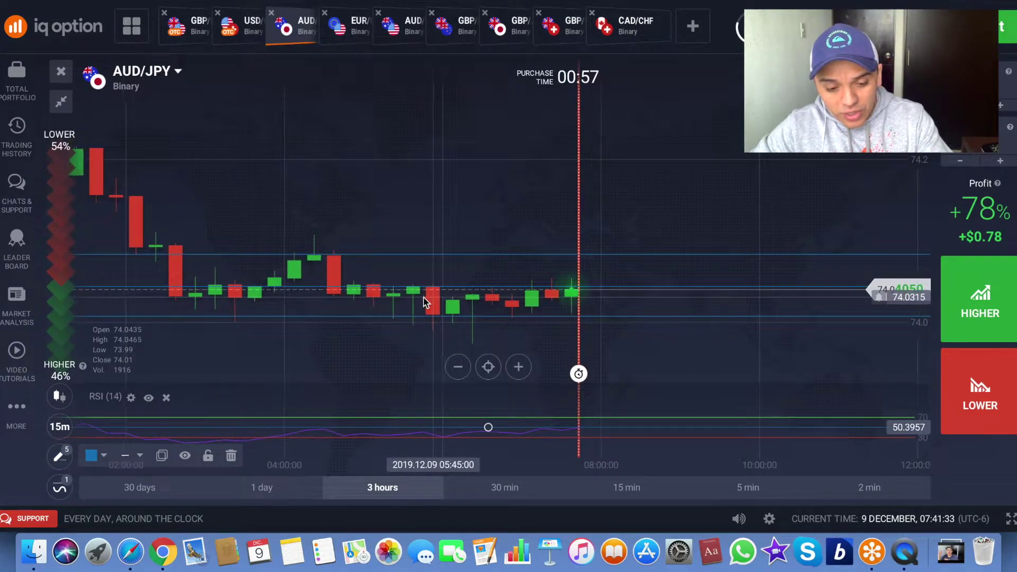
scroll(424, 302, "down", 2)
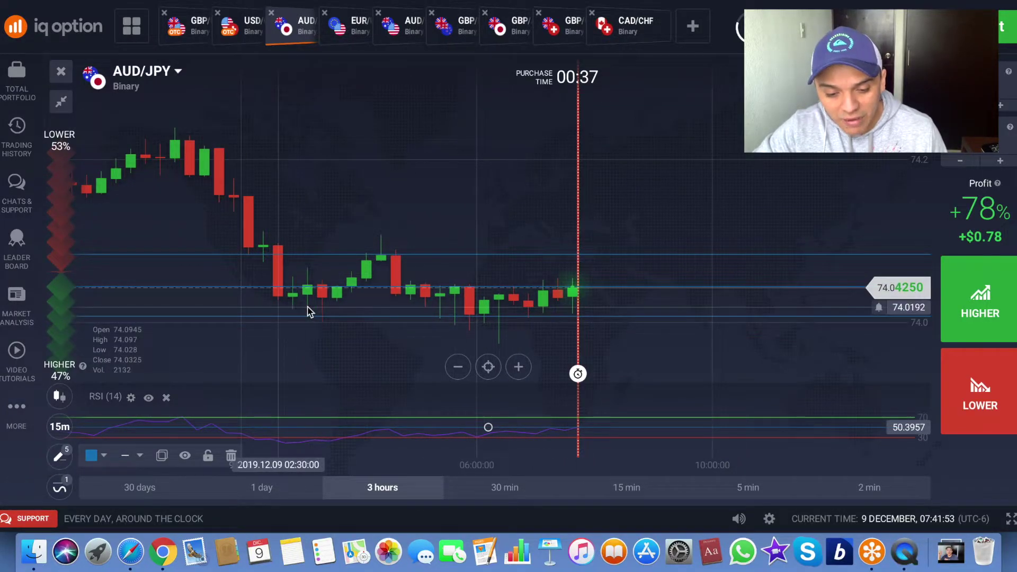
scroll(602, 331, "up", 1)
scroll(601, 331, "up", 3)
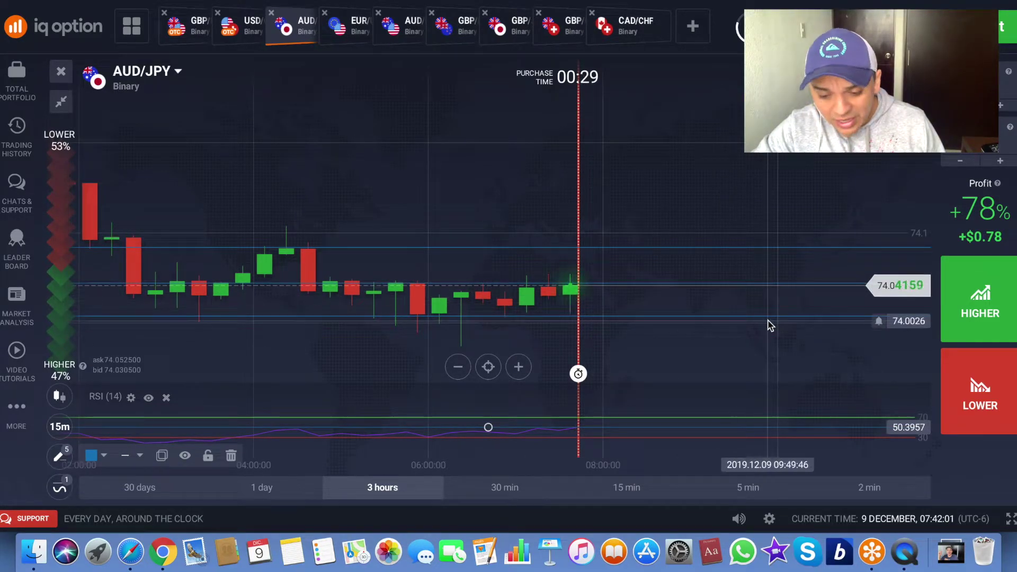
left_click(972, 79)
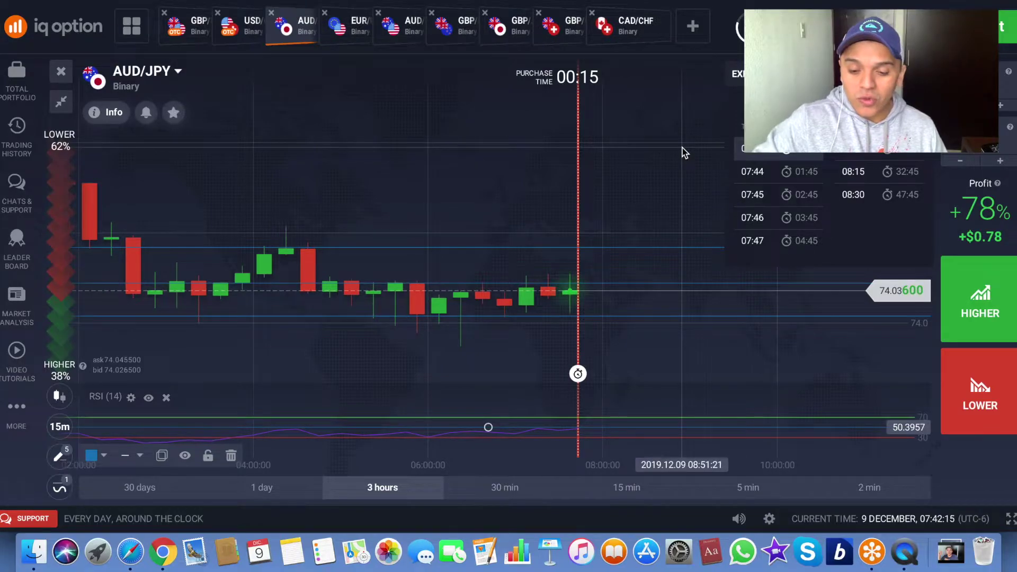
left_click(847, 363)
left_click(942, 361)
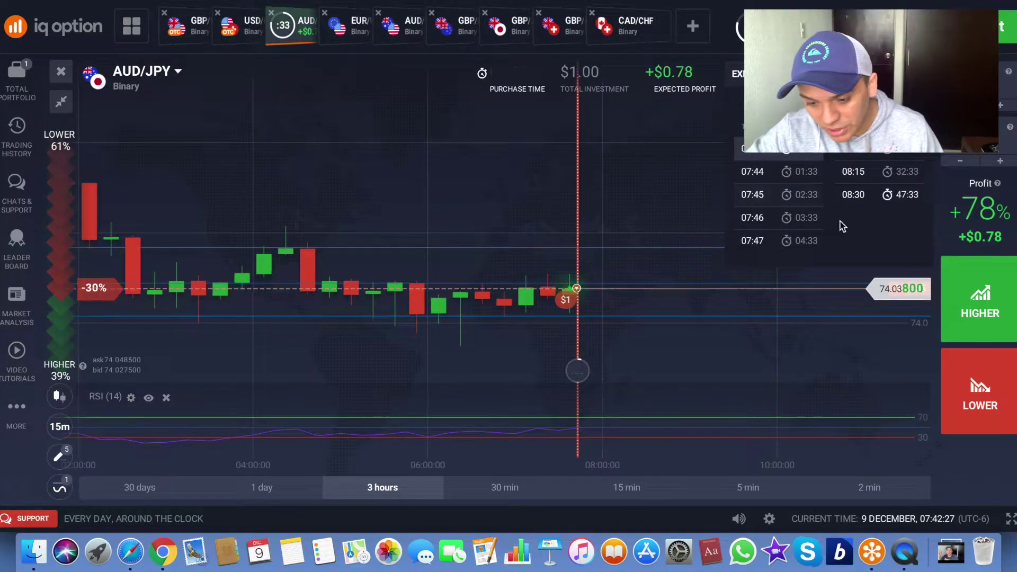
Step: Select the 07:47 expiration time for AUD/JPY
left_click(807, 240)
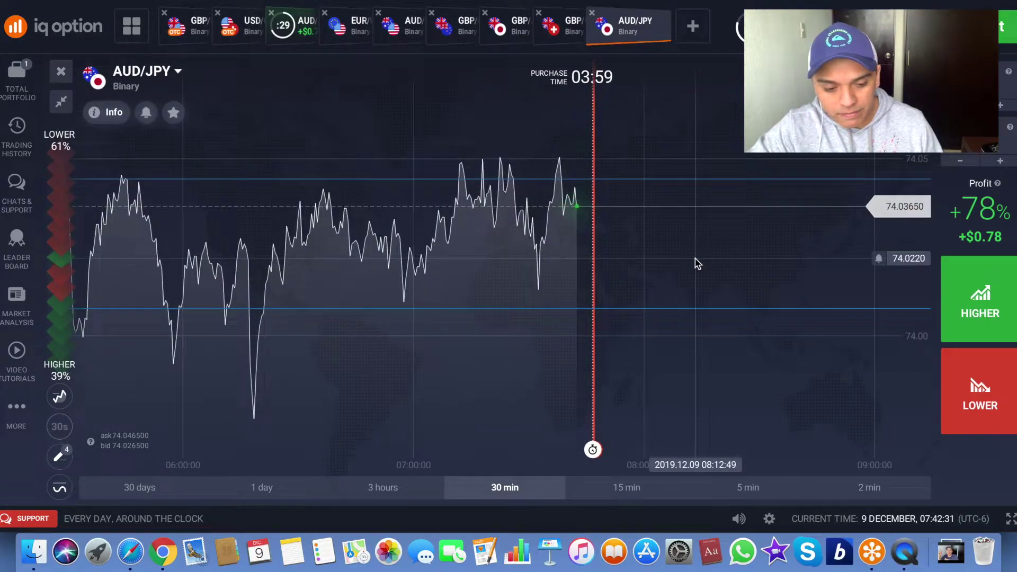
Step: Display the second AUD/JPY chart, the one without an open trade, as candles with a 10-minute time period
left_click(296, 31)
left_click(628, 26)
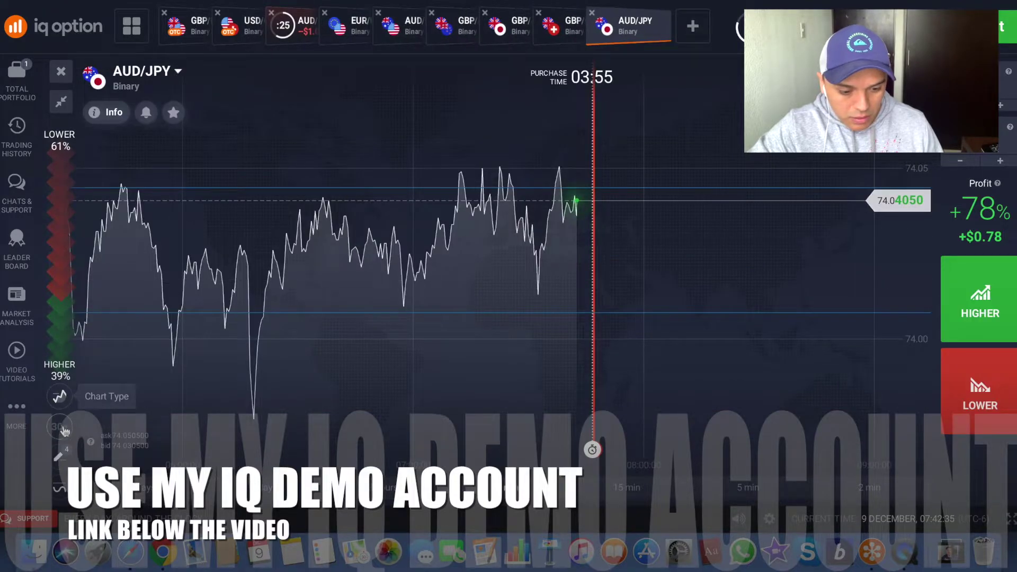
left_click(60, 397)
left_click(139, 385)
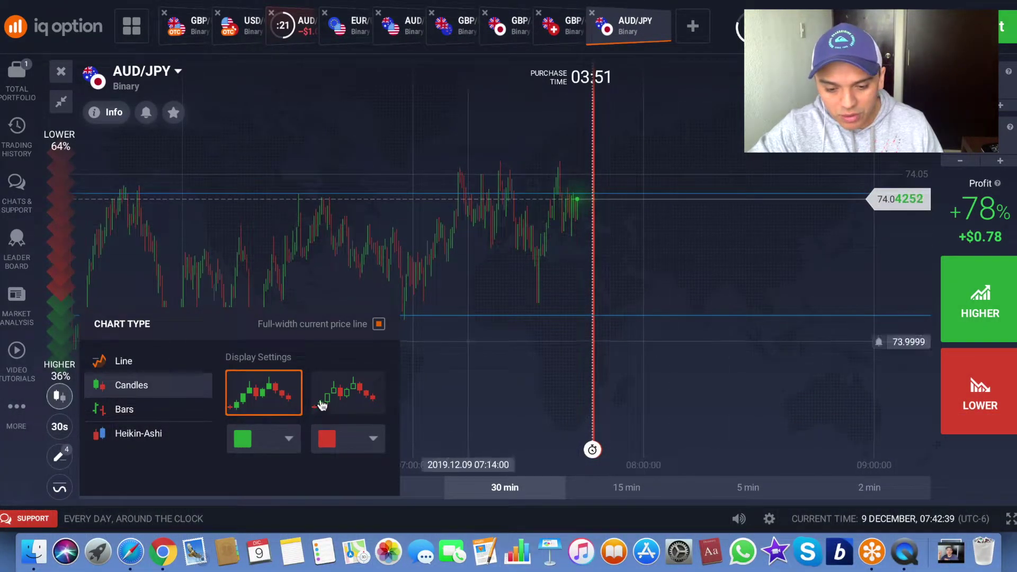
left_click(626, 302)
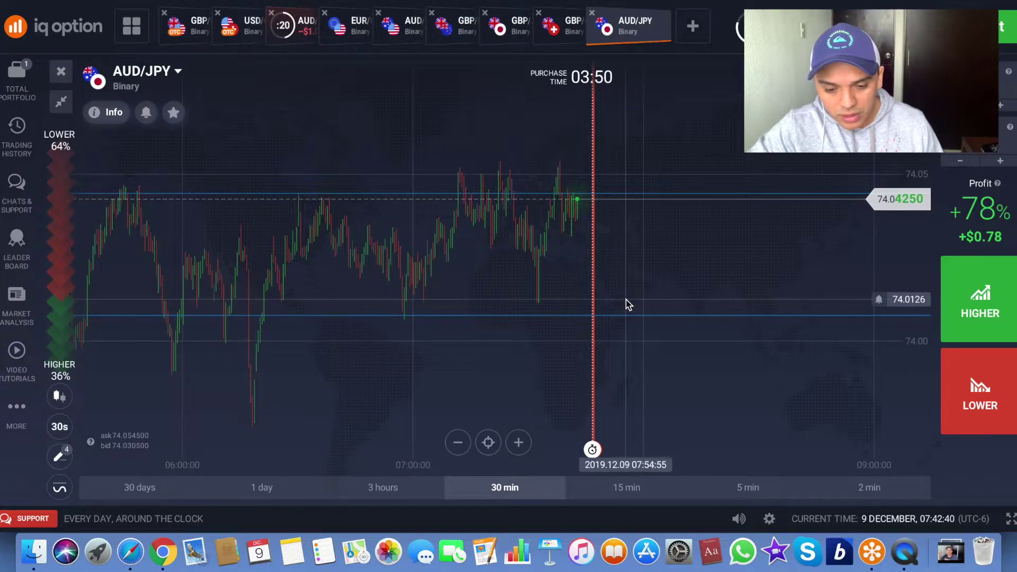
left_click(59, 427)
left_click(225, 353)
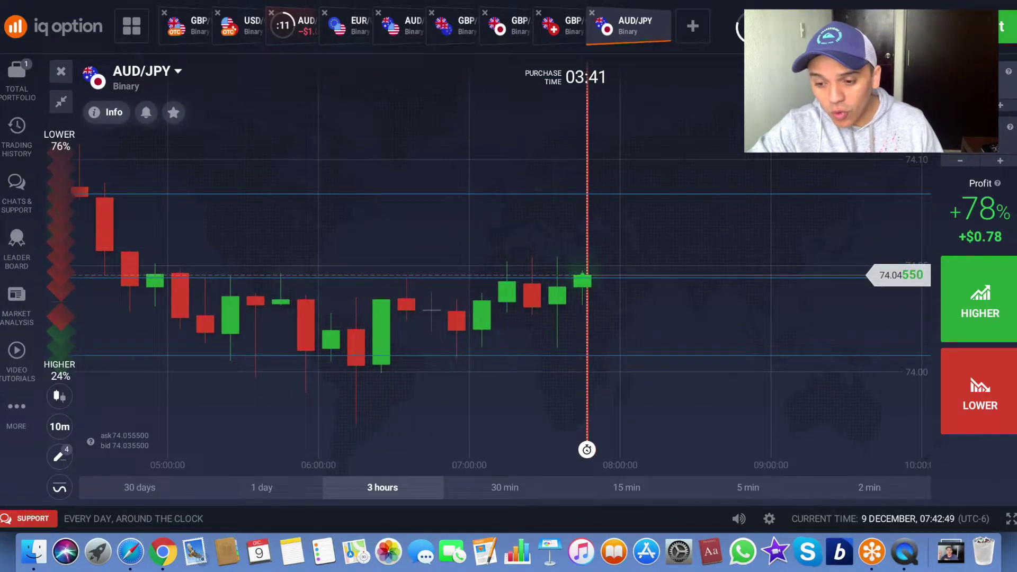
Step: Place a $1 Lower trade on the 10-minute AUD/JPY chart
left_click(979, 395)
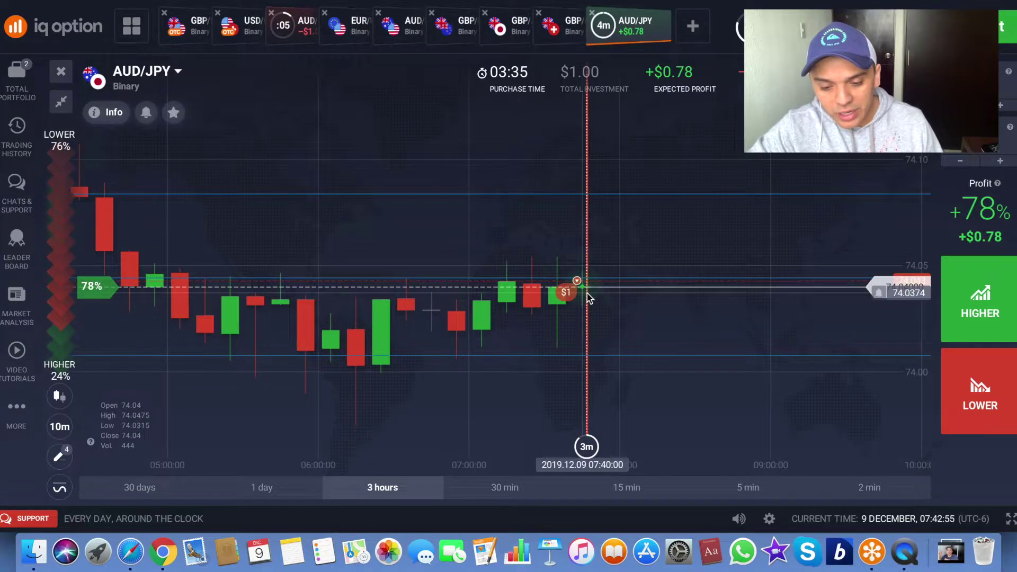
scroll(587, 292, "up", 2)
scroll(588, 298, "up", 2)
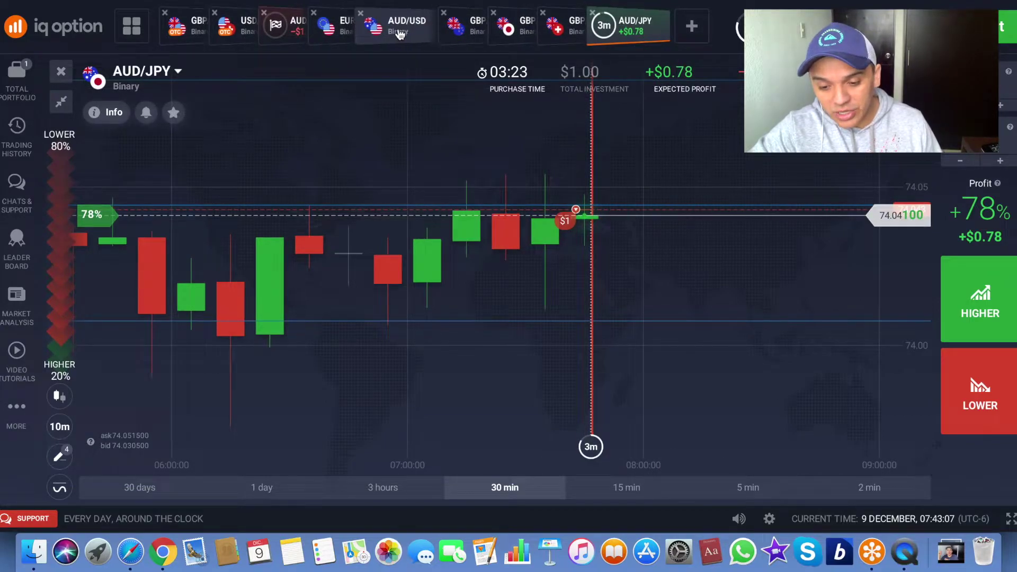
Step: Check the expired trade on the first AUD/JPY chart and return to the AUD/JPY chart with the running trade
left_click(289, 25)
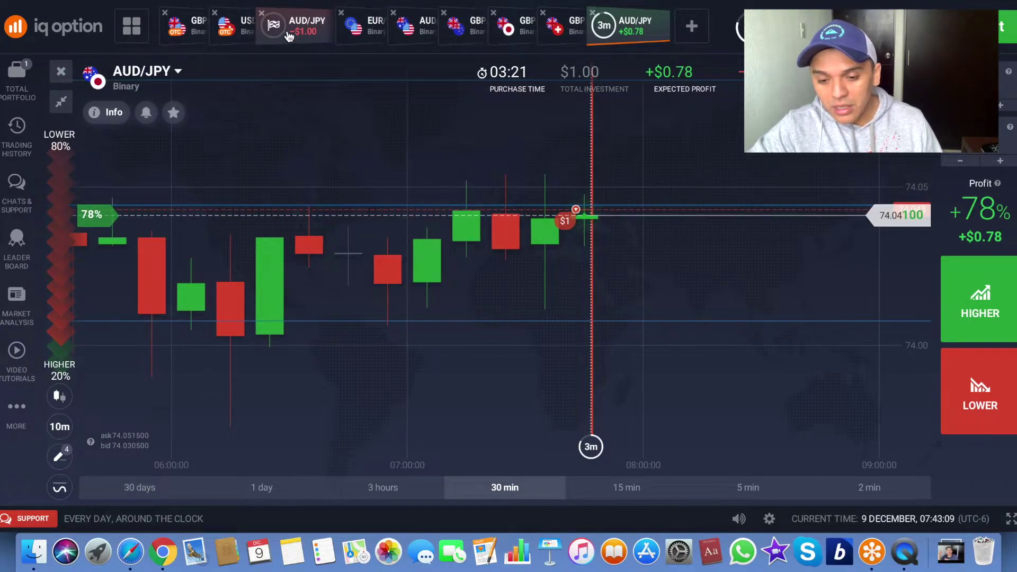
left_click(685, 272)
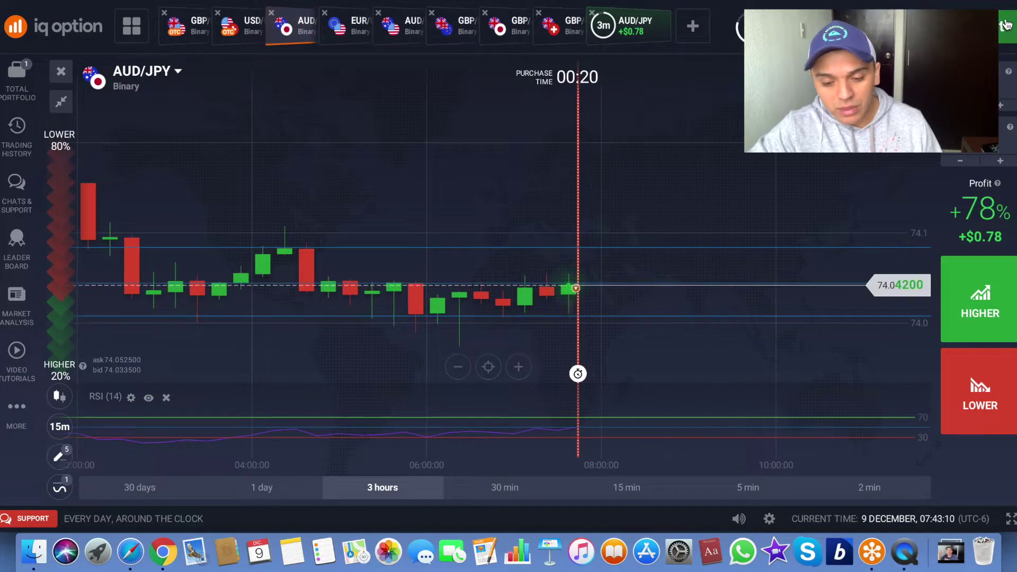
left_click(599, 37)
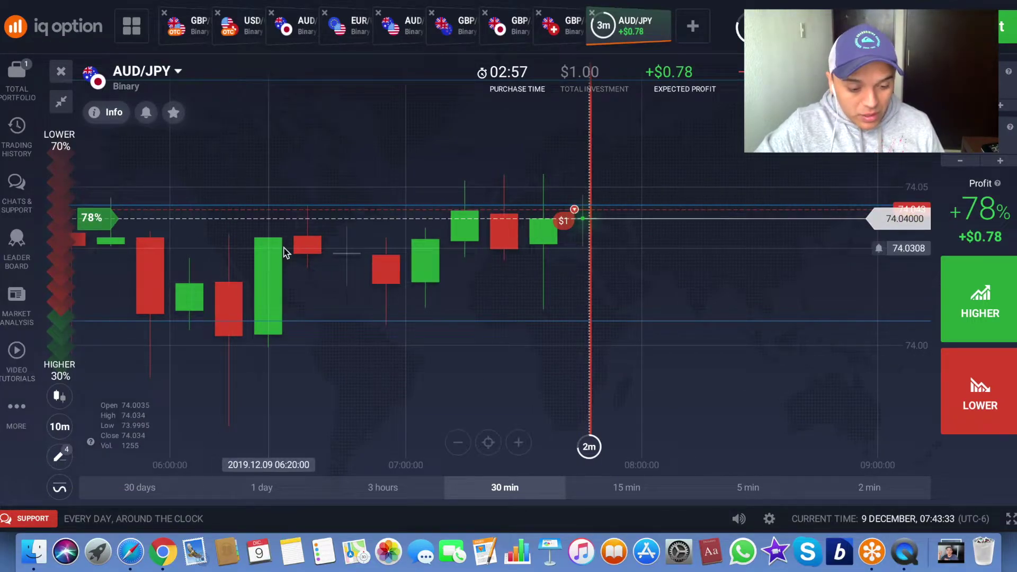
Step: Open the GBP/JPY chart and change its chart type from line to candles
left_click(516, 23)
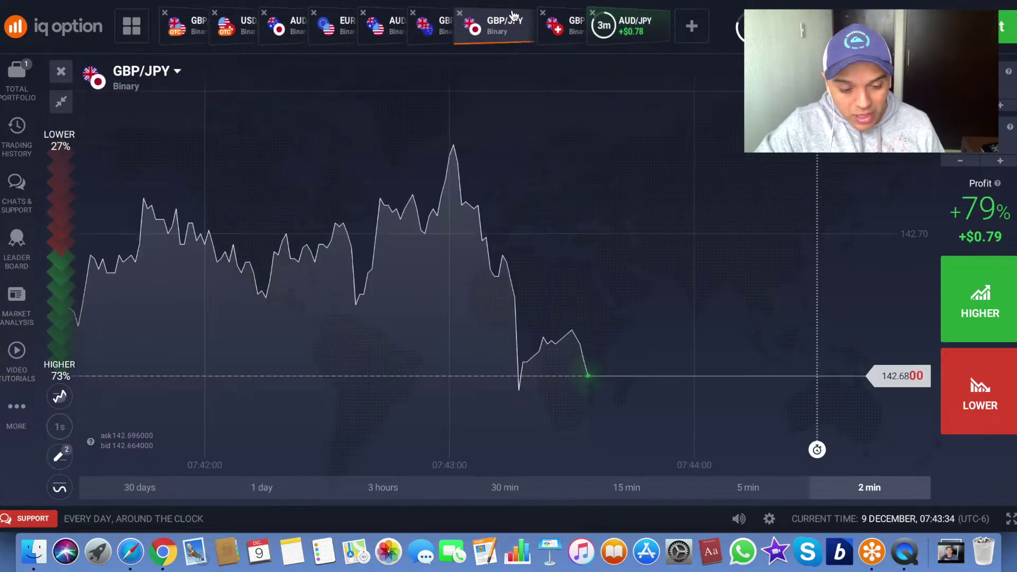
left_click(69, 403)
left_click(170, 387)
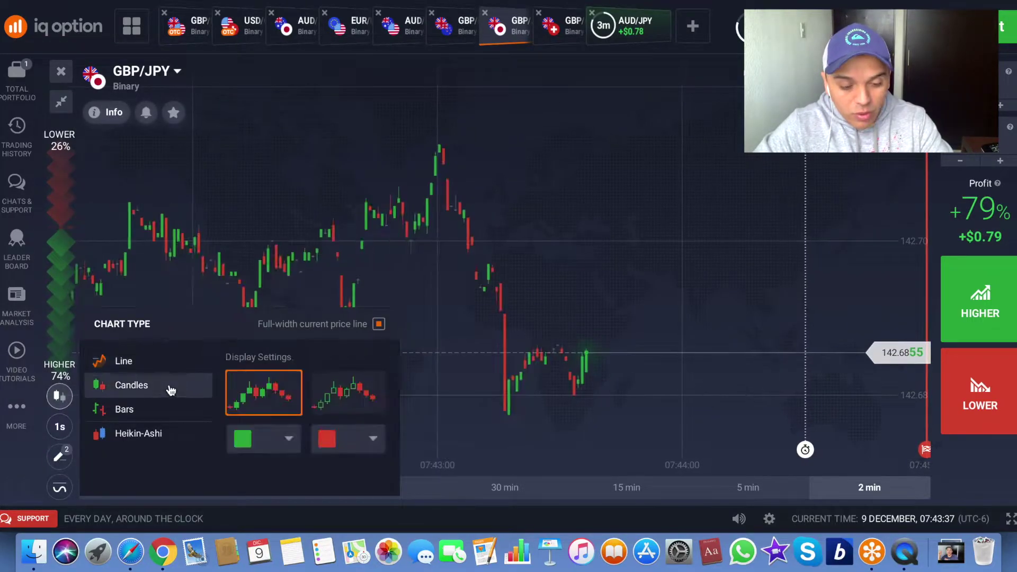
left_click(527, 313)
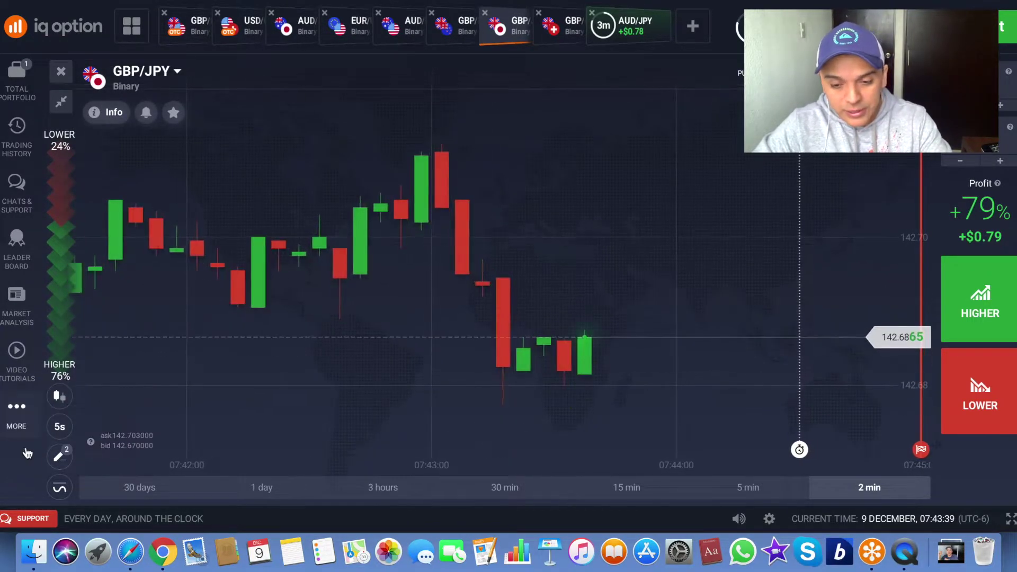
Step: Try a 10-minute candle period on the GBP/JPY chart and settle on 5 minutes
left_click(60, 427)
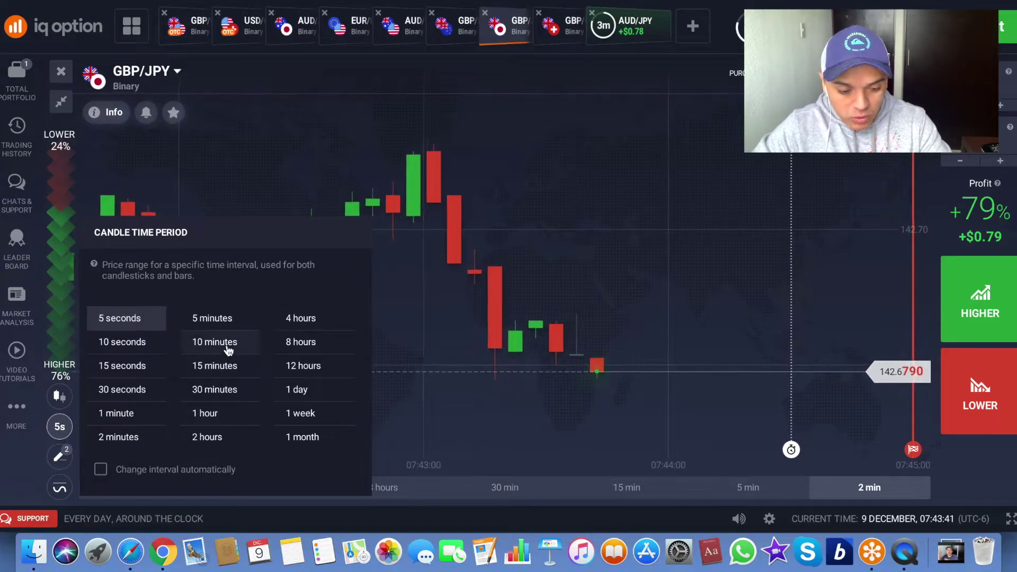
scroll(604, 274, "down", 5)
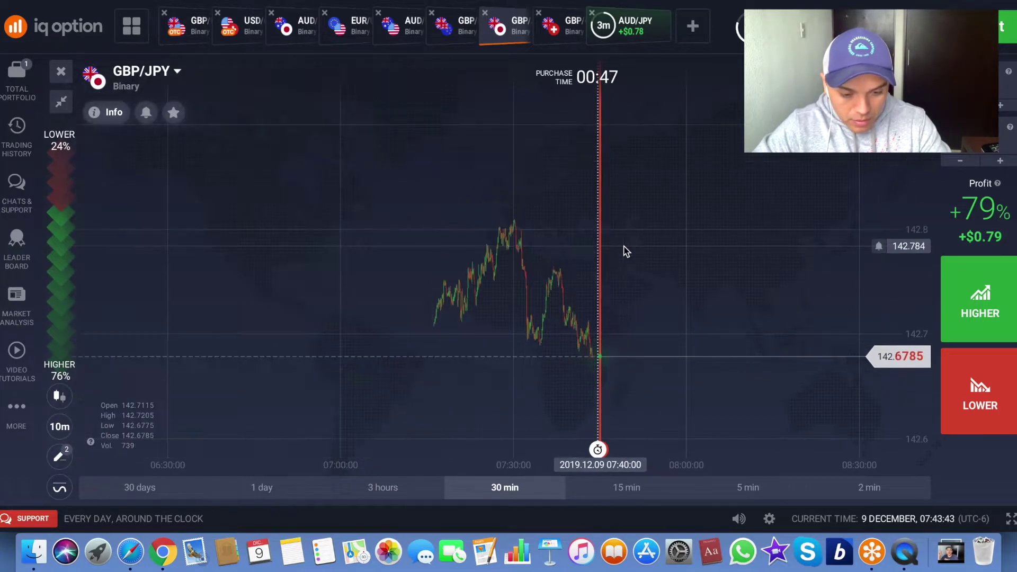
left_click(60, 428)
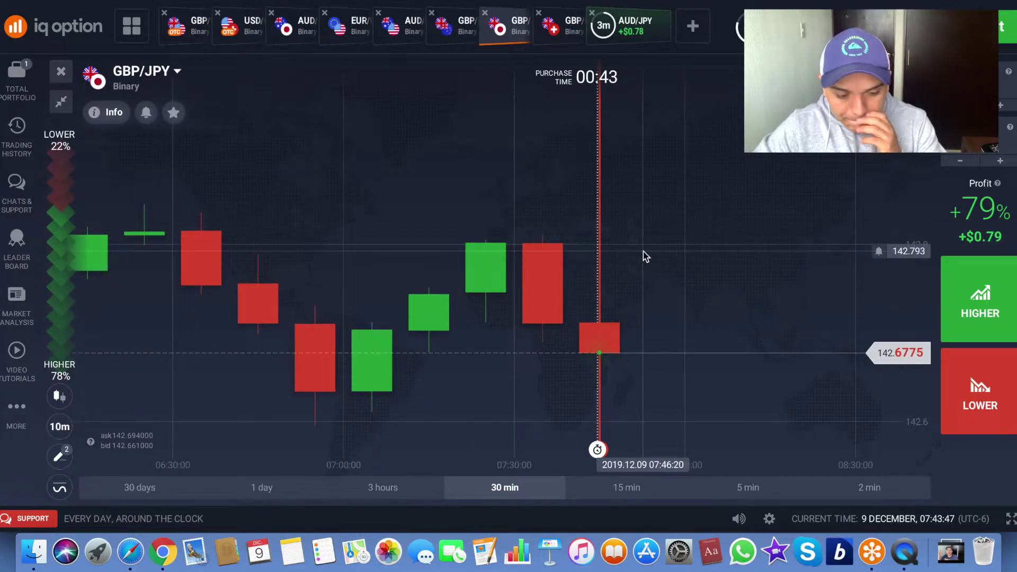
scroll(645, 256, "down", 5)
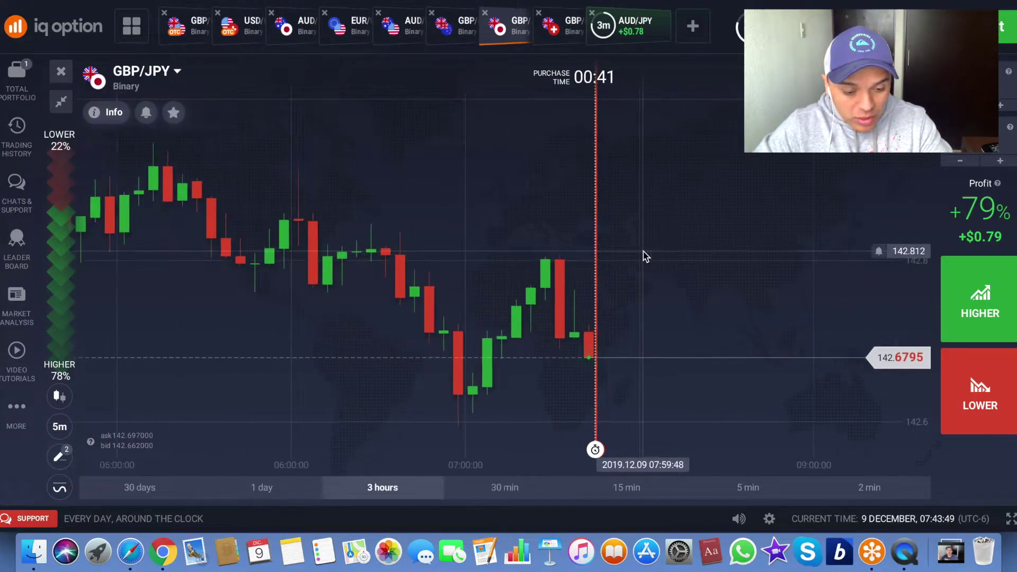
Step: Add the Relative Strength Index (RSI) indicator to the GBP/JPY chart
left_click(58, 458)
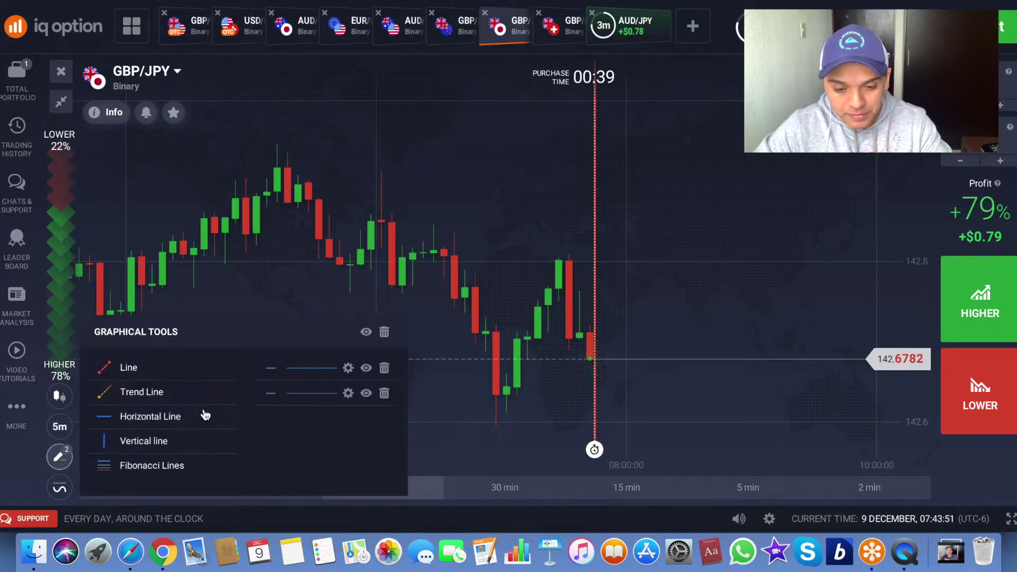
left_click(216, 276)
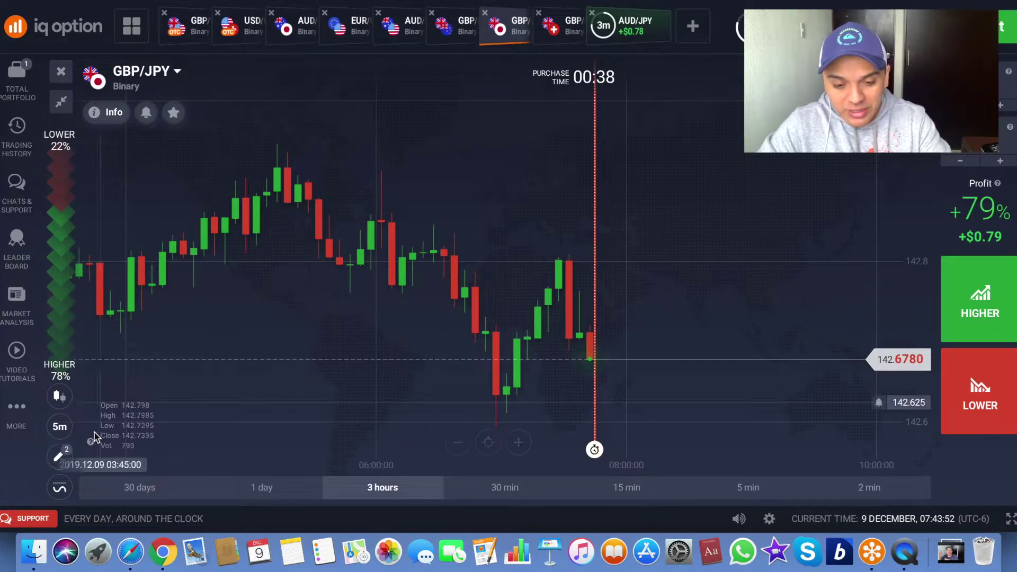
left_click(59, 490)
type("rsi")
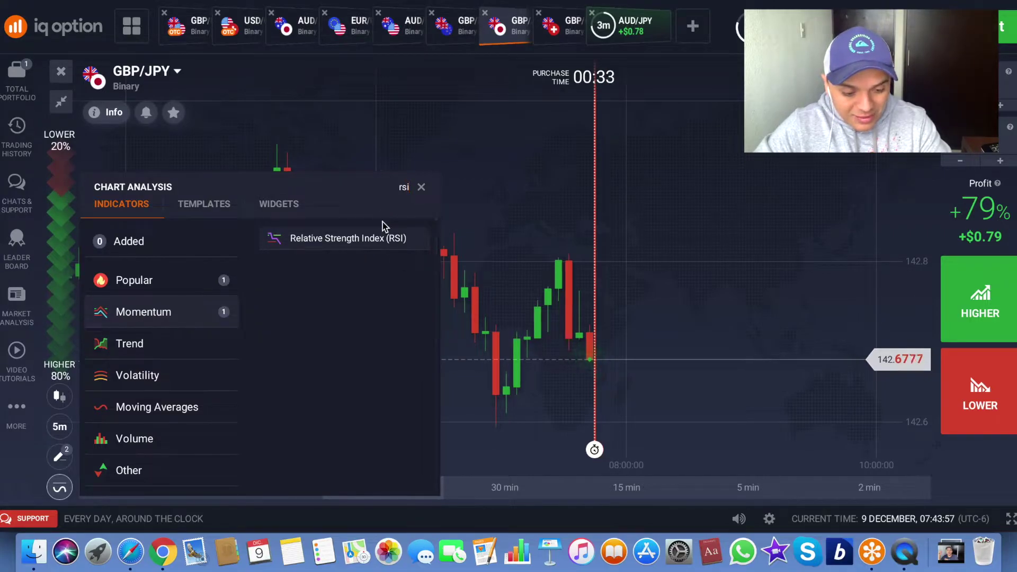
left_click(379, 239)
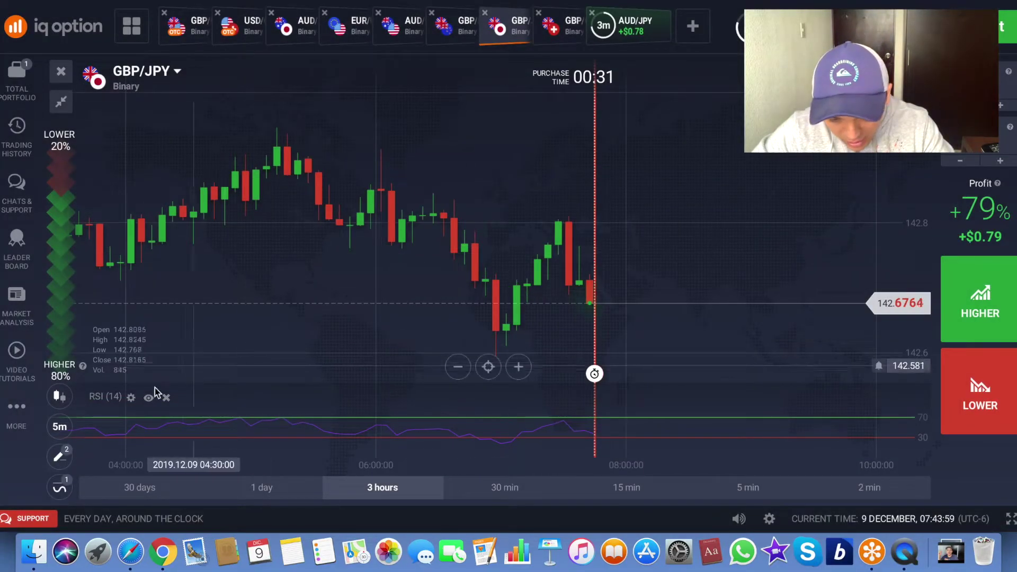
Step: Place a horizontal line across the GBP/JPY chart's RSI at about 50.4
left_click(59, 456)
left_click(140, 417)
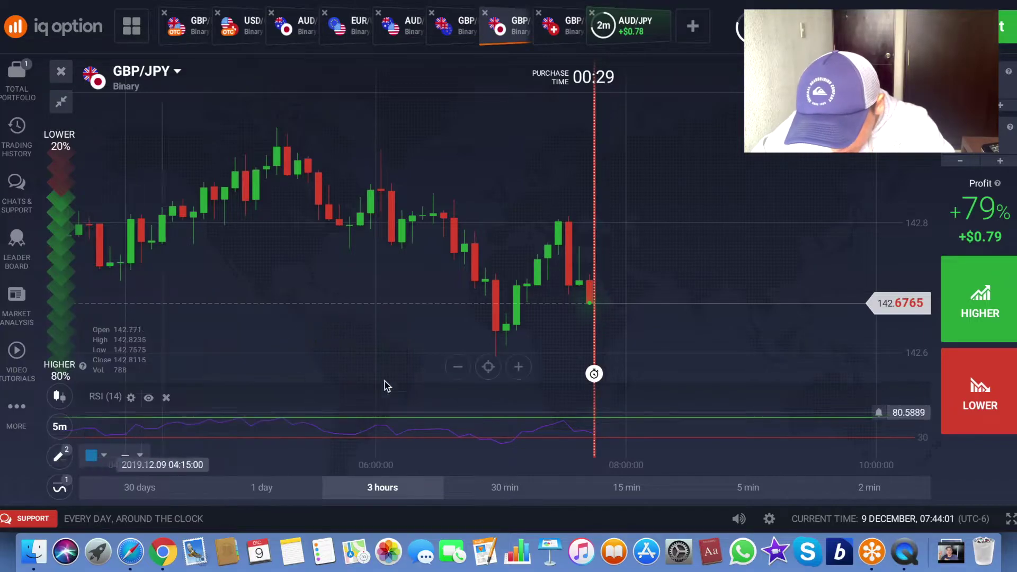
left_click(577, 432)
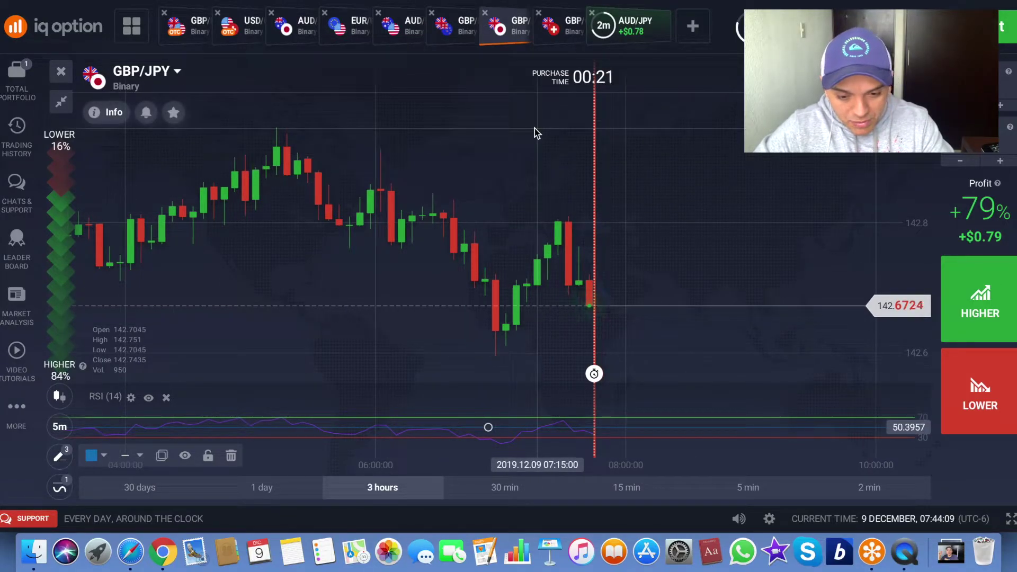
Step: Add the Bollinger Bands indicator to the GBP/JPY chart with period 14 and deviation 2
left_click(59, 488)
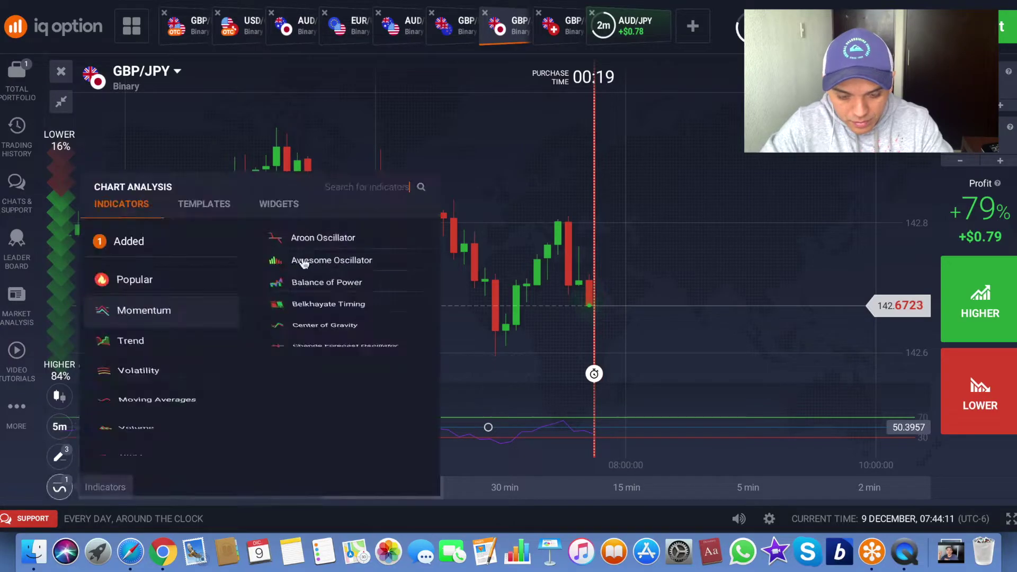
type("r")
key("BackSpace")
type("bol")
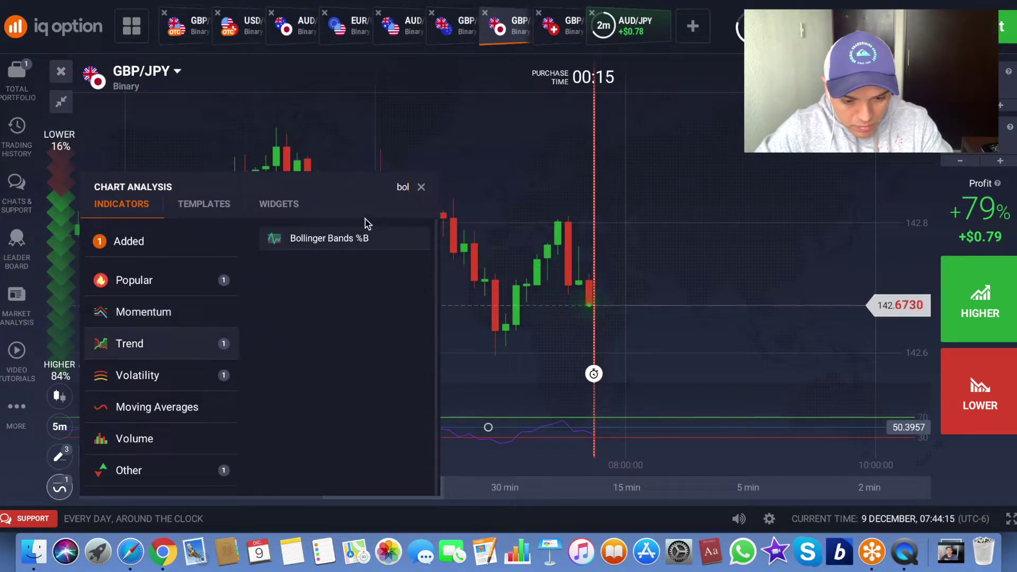
key("BackSpace")
key("BackSpace")
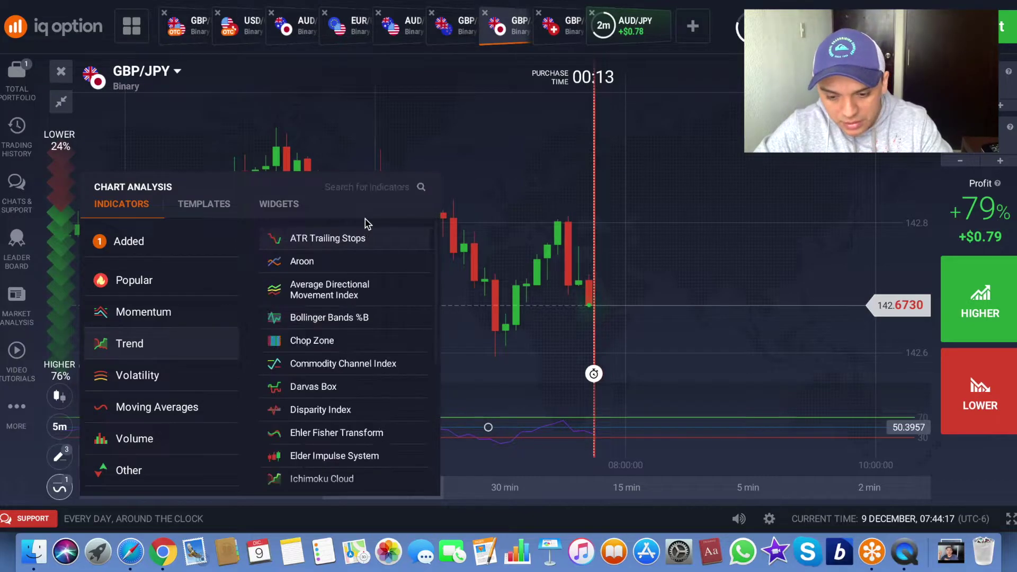
left_click(164, 377)
left_click(355, 289)
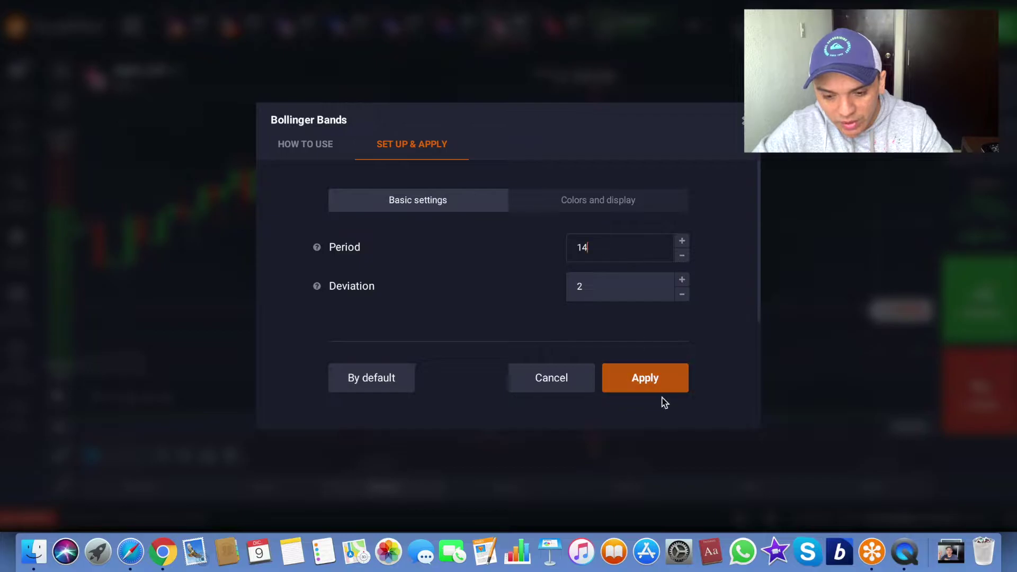
left_click(645, 378)
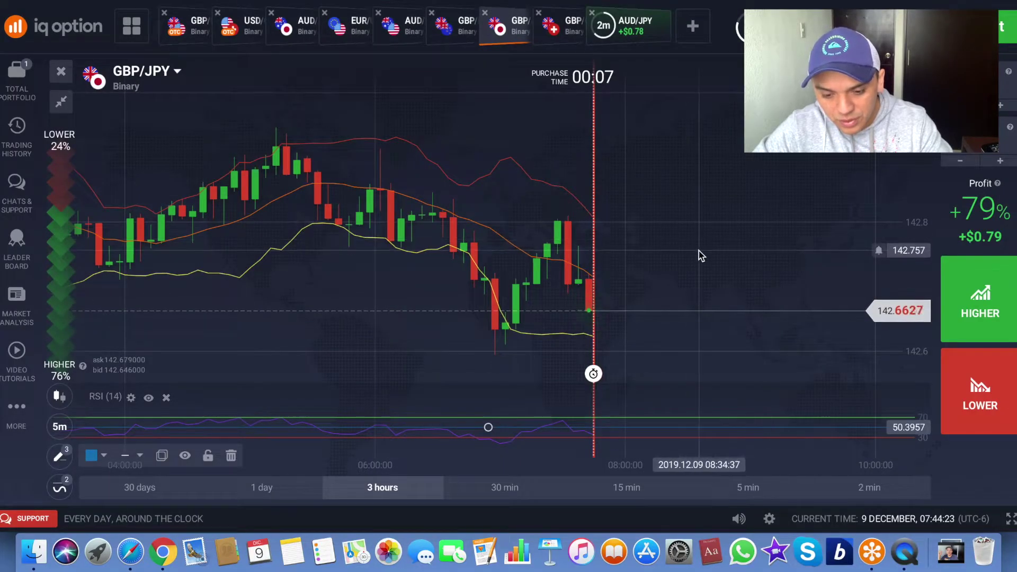
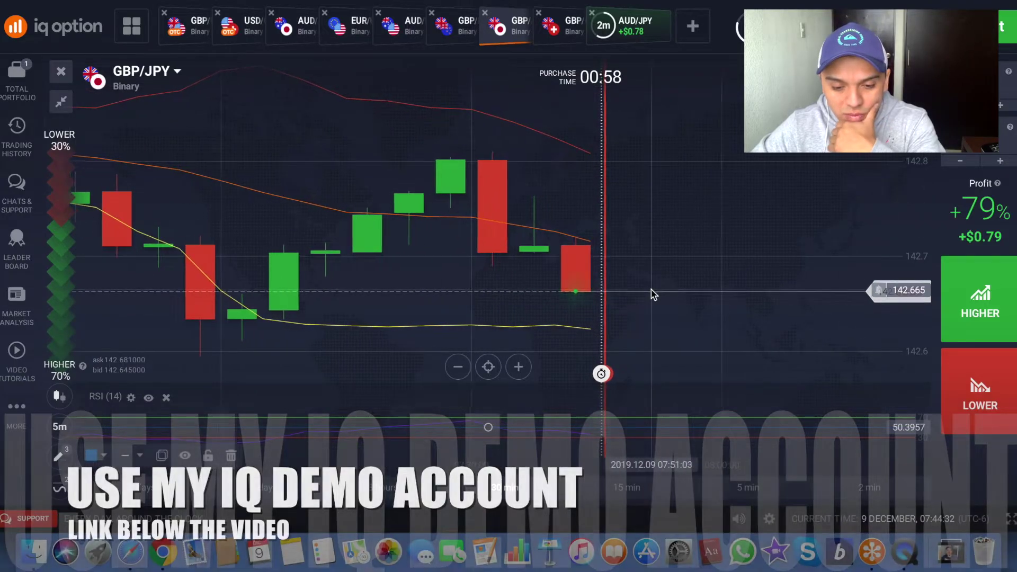
Step: Examine how past GBP/JPY candles behave against the Bollinger Bands and RSI, from the evening of 8 December onward
scroll(653, 295, "down", 5)
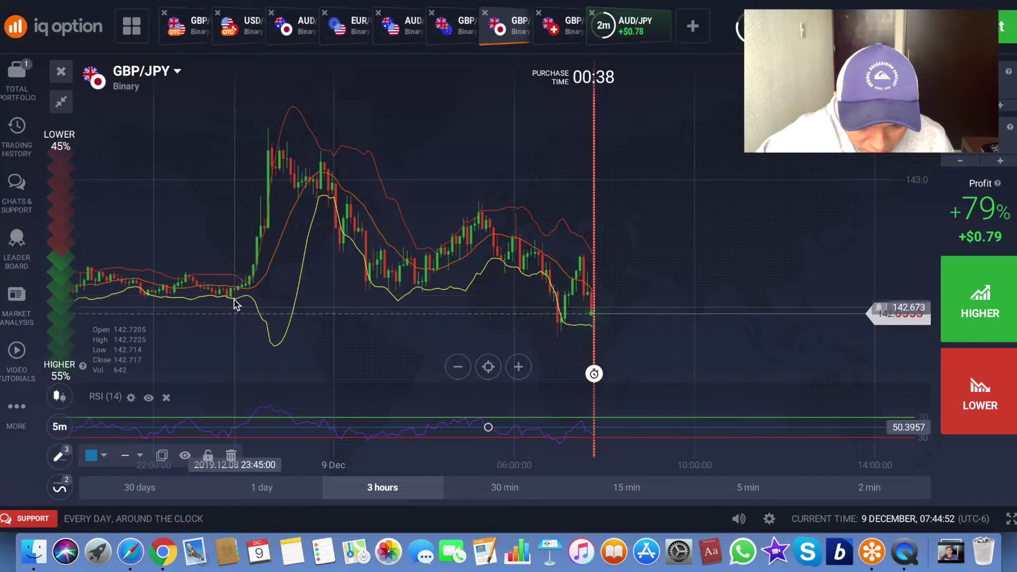
scroll(231, 299, "up", 8)
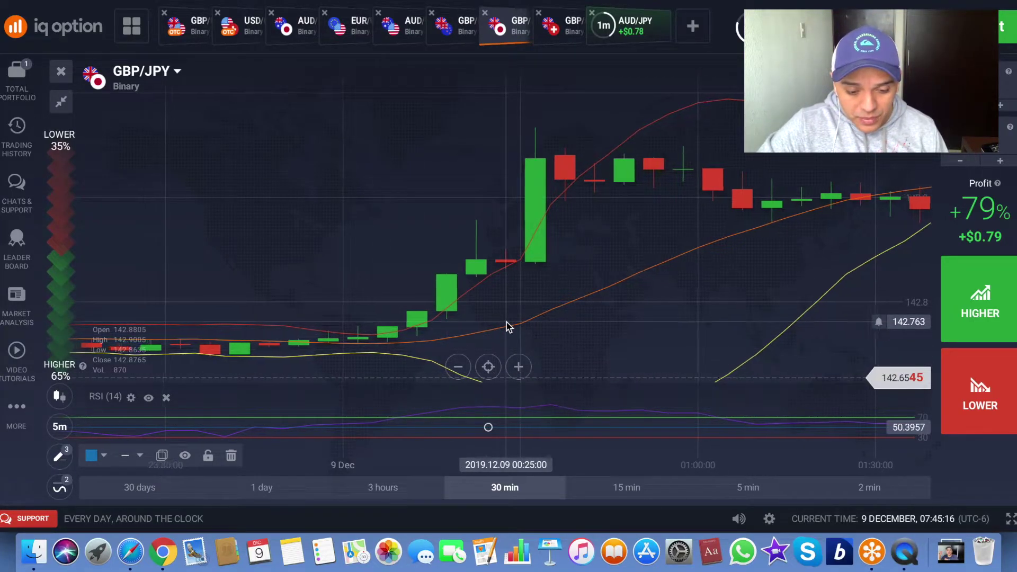
scroll(506, 322, "down", 4)
scroll(531, 307, "right", 5)
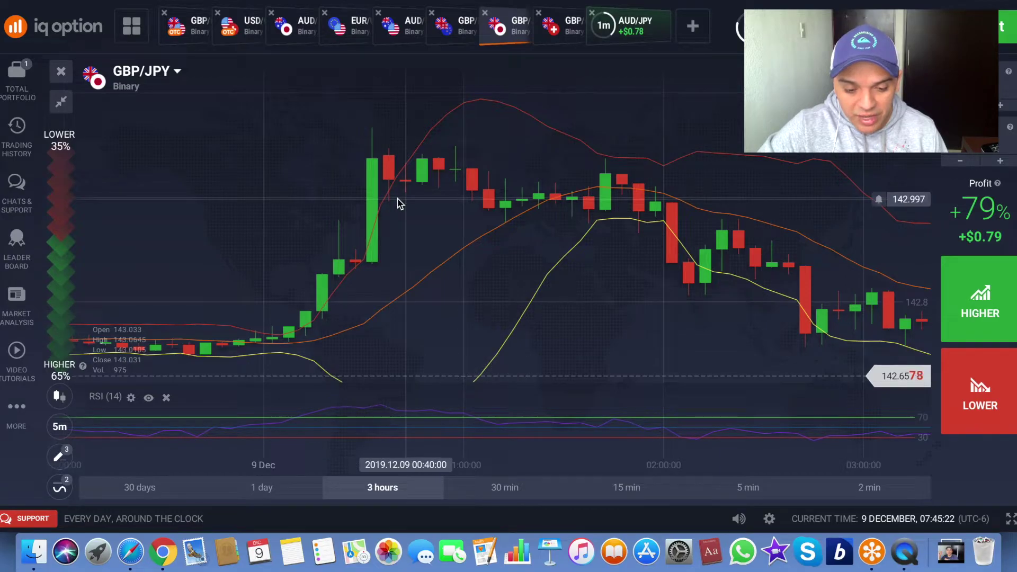
scroll(359, 281, "down", 3)
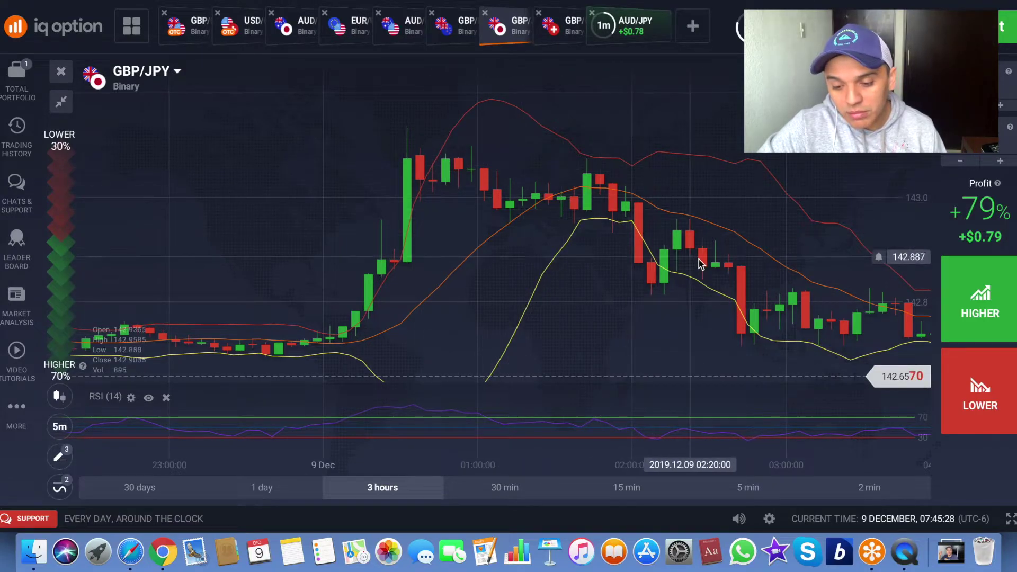
scroll(698, 259, "down", 3)
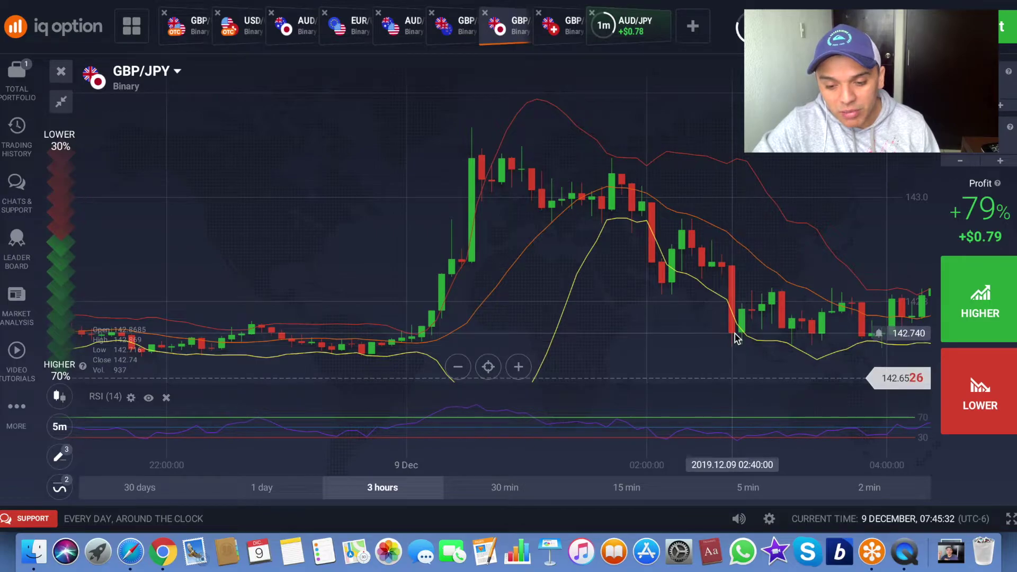
scroll(735, 335, "up", 3)
scroll(689, 307, "right", 5)
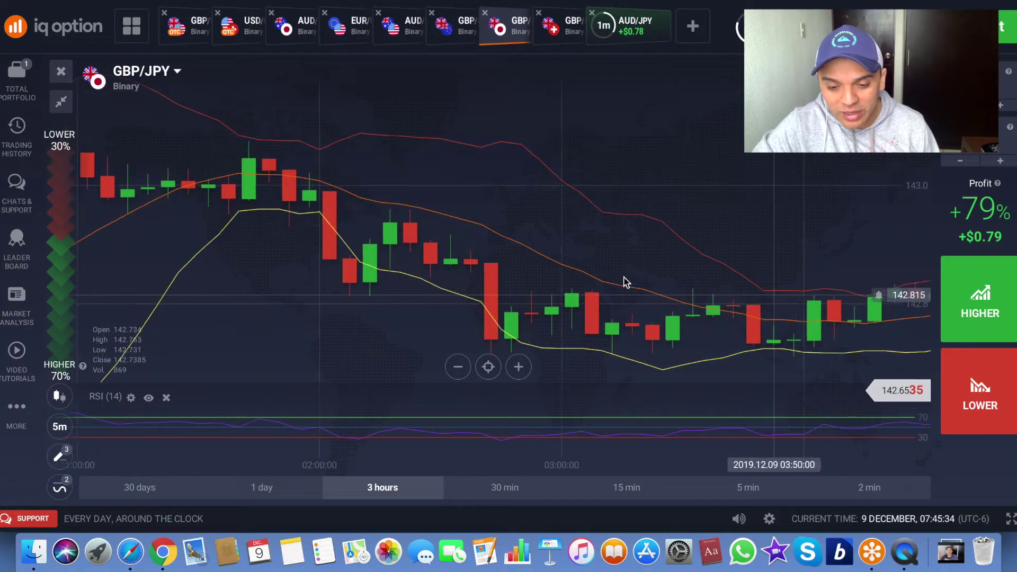
scroll(584, 285, "right", 10)
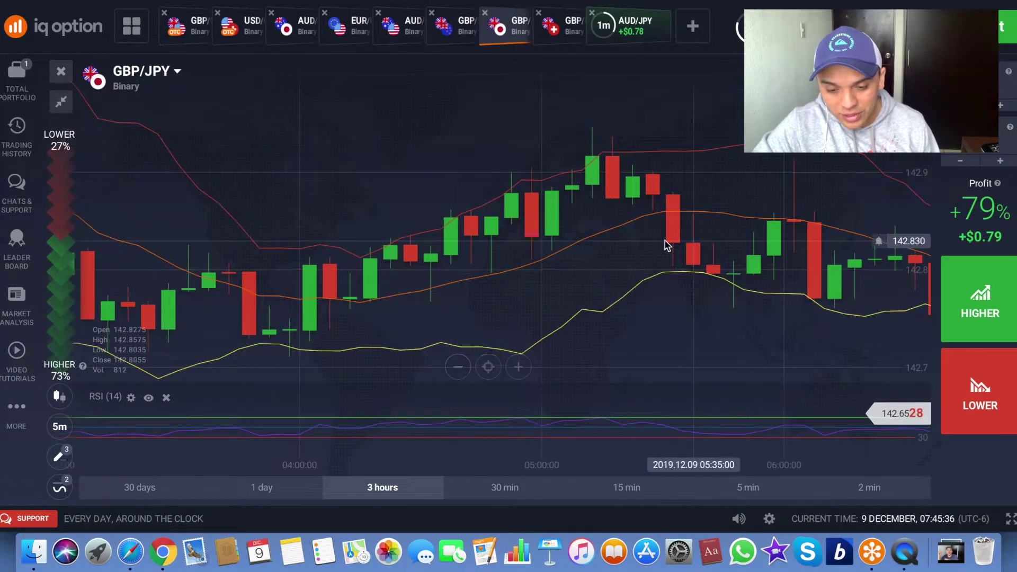
Step: Place a $1 binary option on GBP/JPY predicting a lower price
scroll(715, 241, "right", 9)
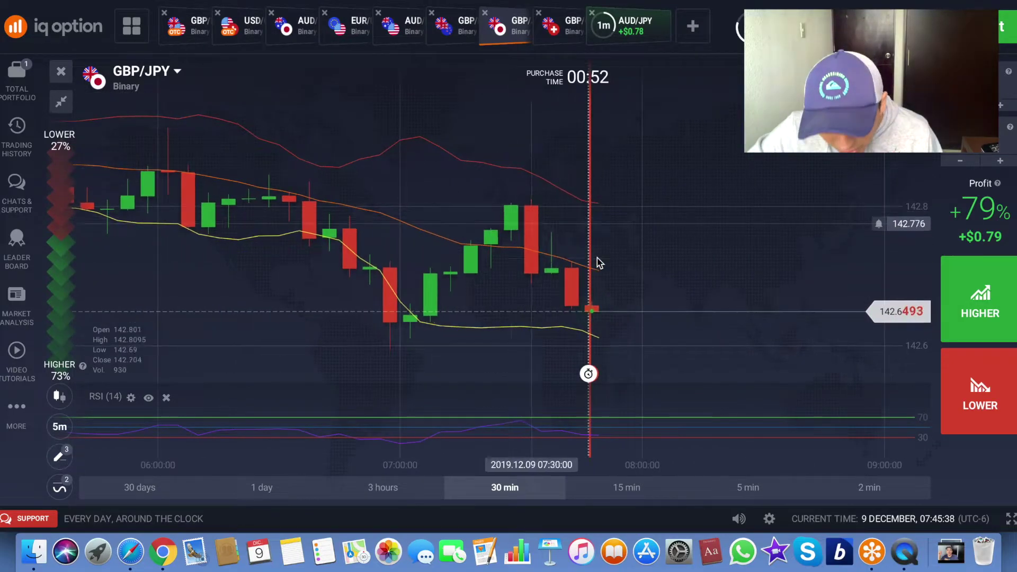
scroll(599, 263, "down", 3)
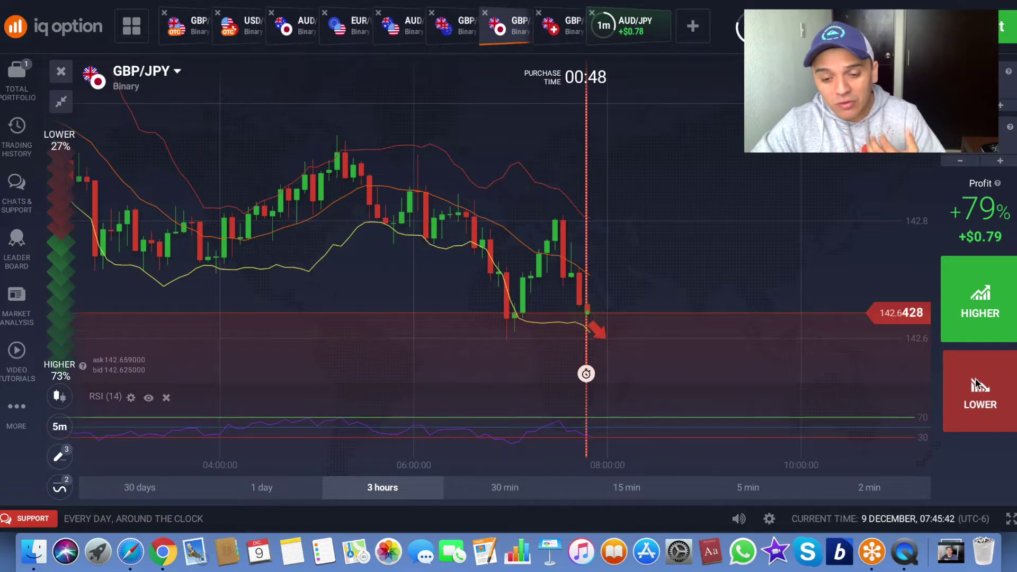
left_click(981, 392)
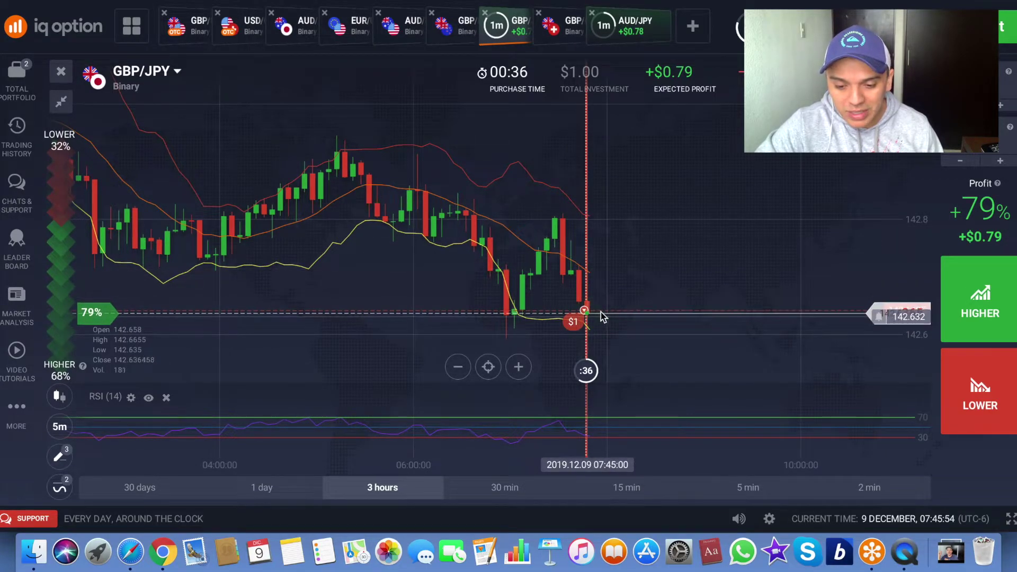
Step: Follow the open GBP/JPY and AUD/JPY trades on their charts, comparing the current price with each entry level
scroll(607, 320, "up", 2)
scroll(607, 321, "up", 2)
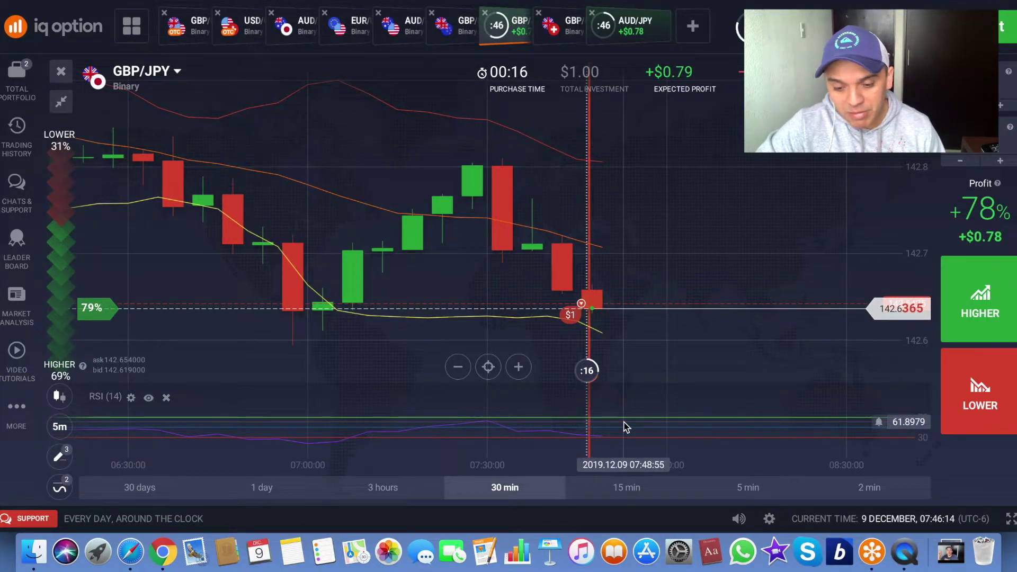
scroll(626, 427, "down", 5)
scroll(625, 427, "down", 4)
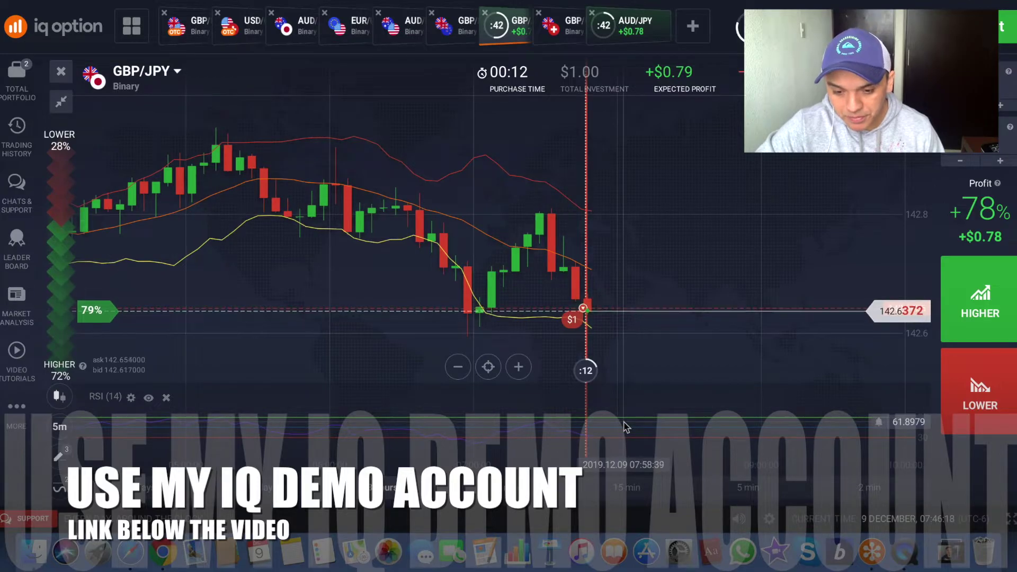
left_click(627, 33)
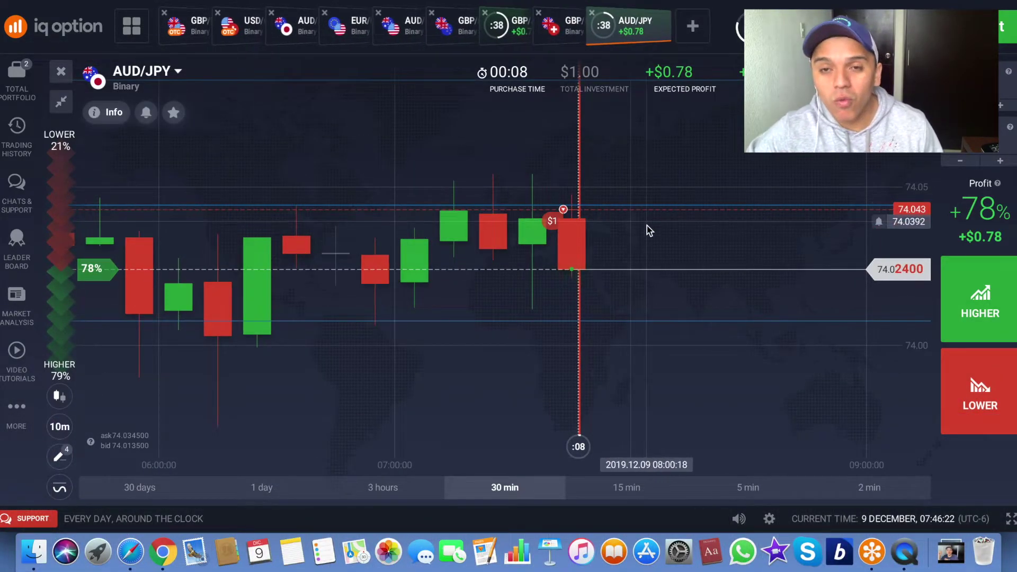
scroll(662, 289, "down", 3)
scroll(666, 289, "down", 2)
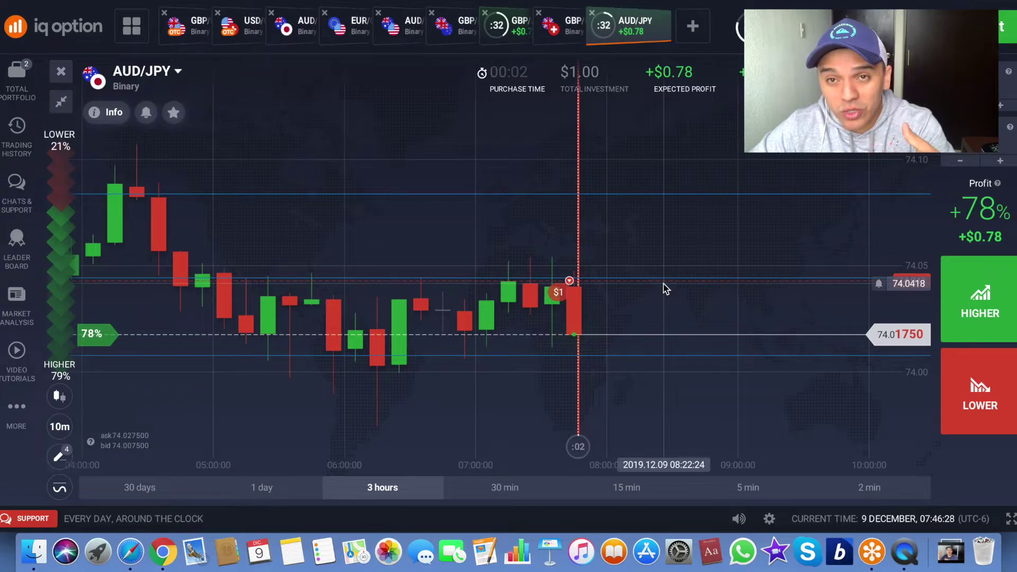
scroll(608, 309, "up", 4)
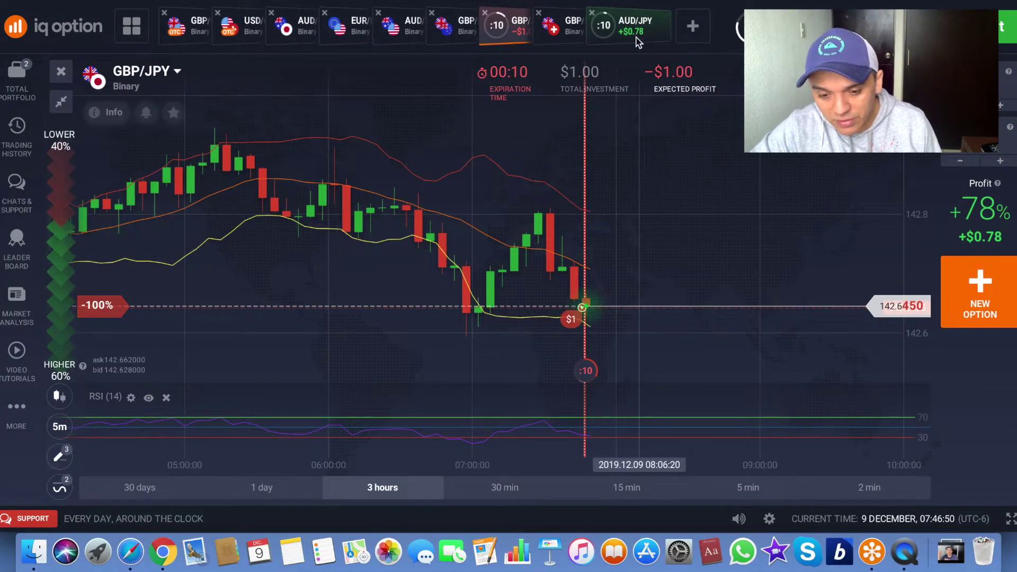
Step: Review the AUD/JPY candles around the horizontal levels as the trade expires, and dismiss its result
left_click(636, 29)
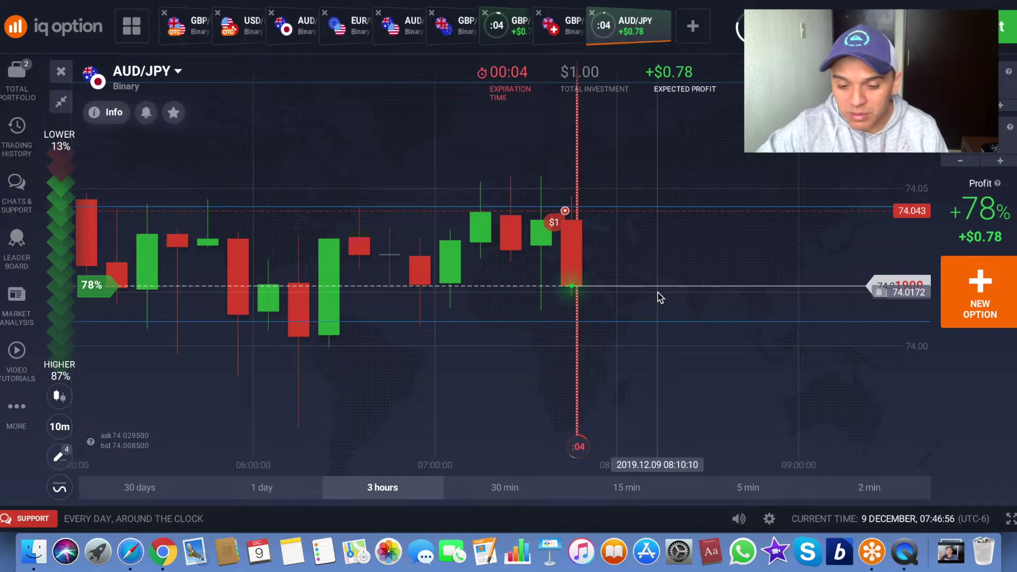
scroll(660, 298, "down", 5)
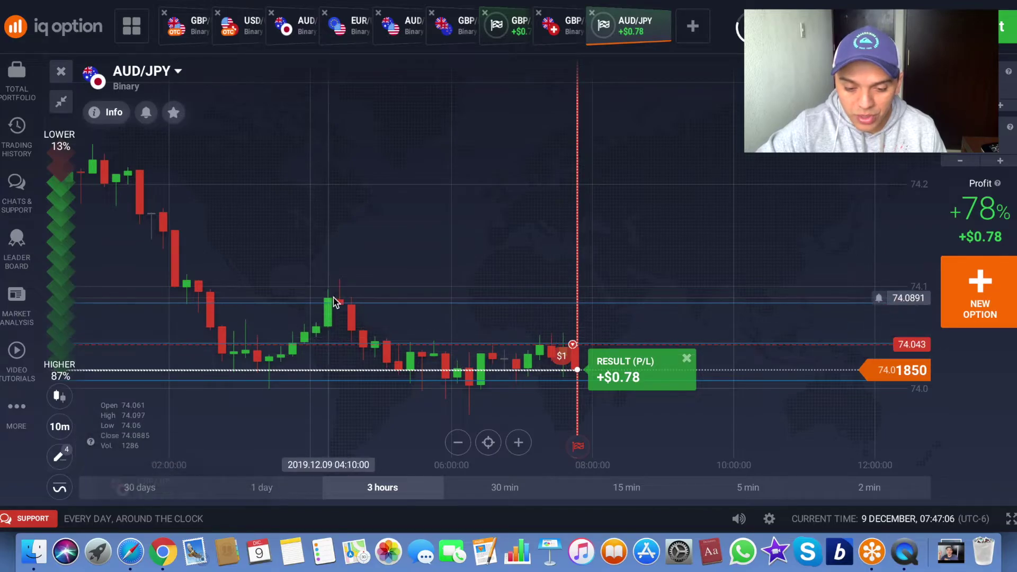
scroll(356, 342, "down", 2)
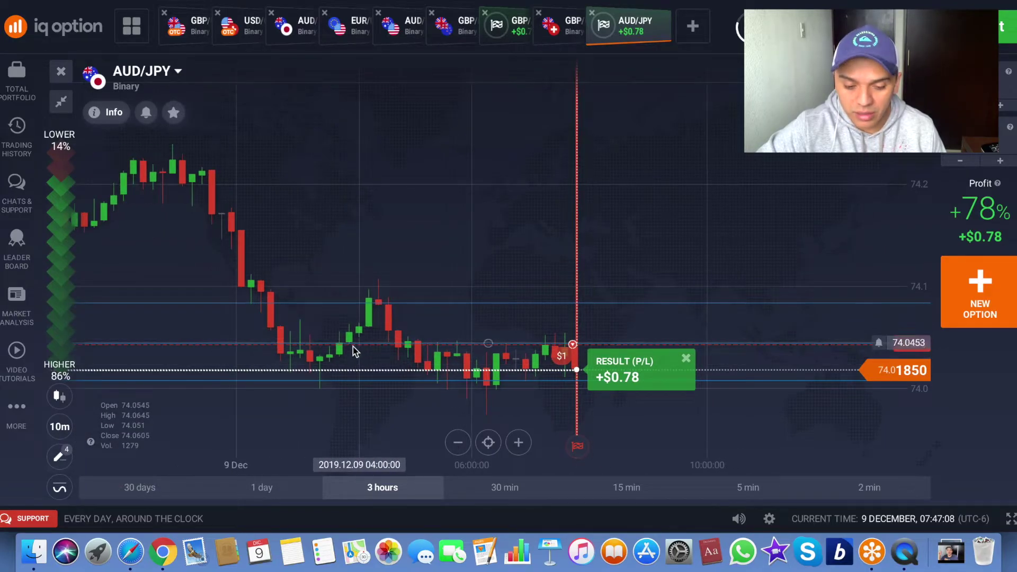
scroll(358, 339, "up", 3)
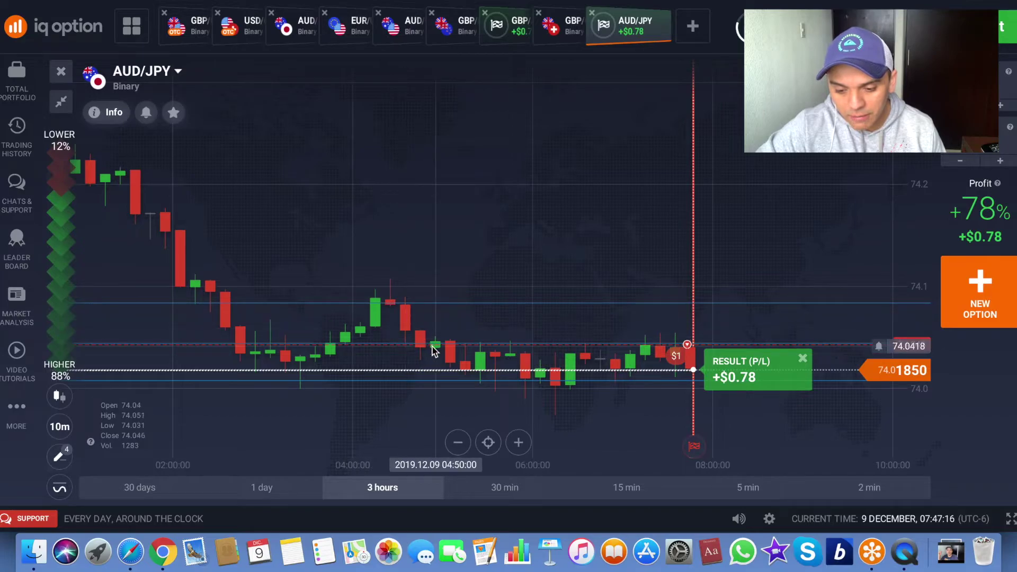
scroll(482, 355, "down", 3)
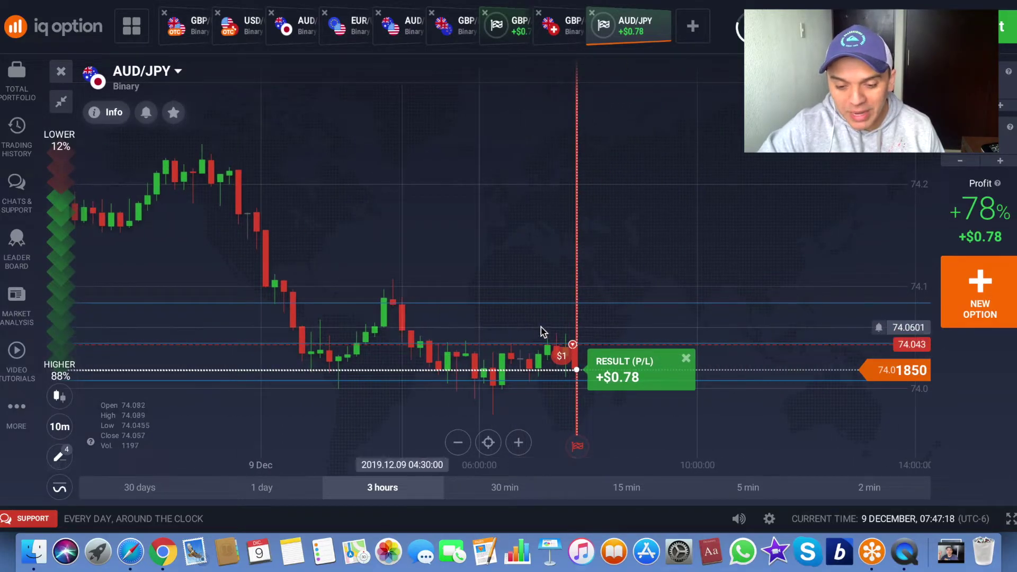
left_click(686, 359)
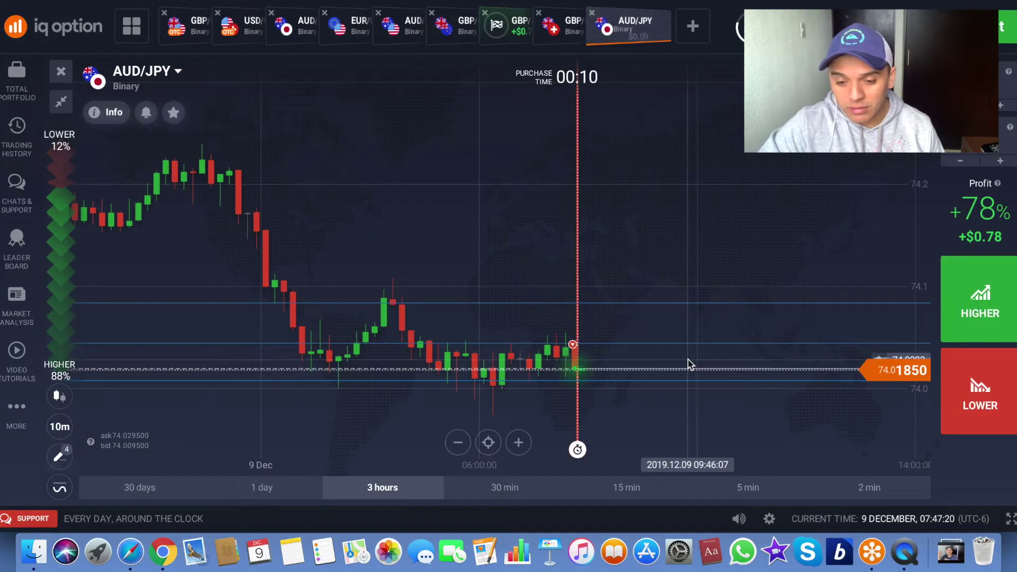
Step: Examine the recent candles on the AUD/JPY, GBP/JPY and GBP/NZD charts for a new trade entry
scroll(629, 268, "up", 3)
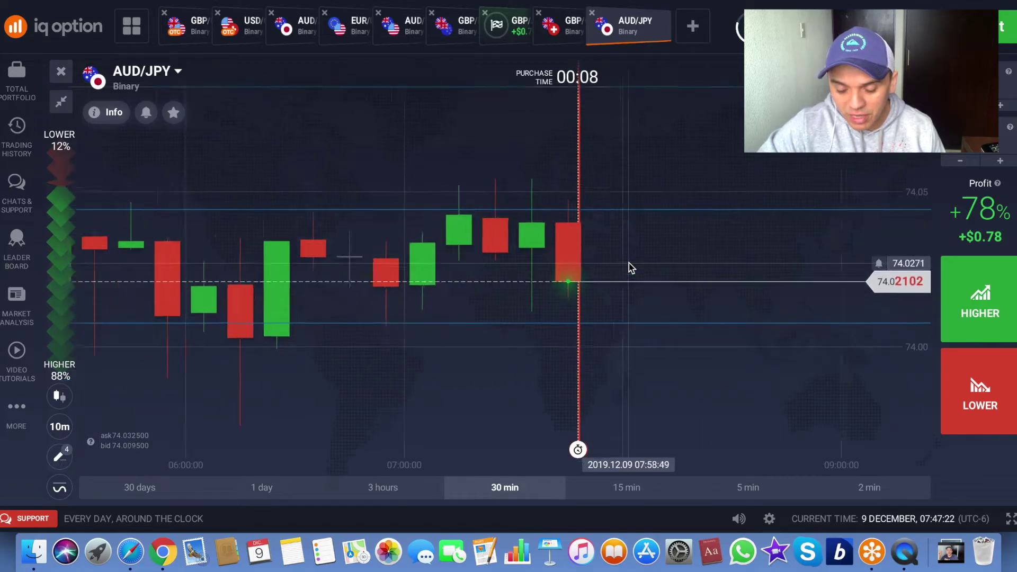
left_click(511, 34)
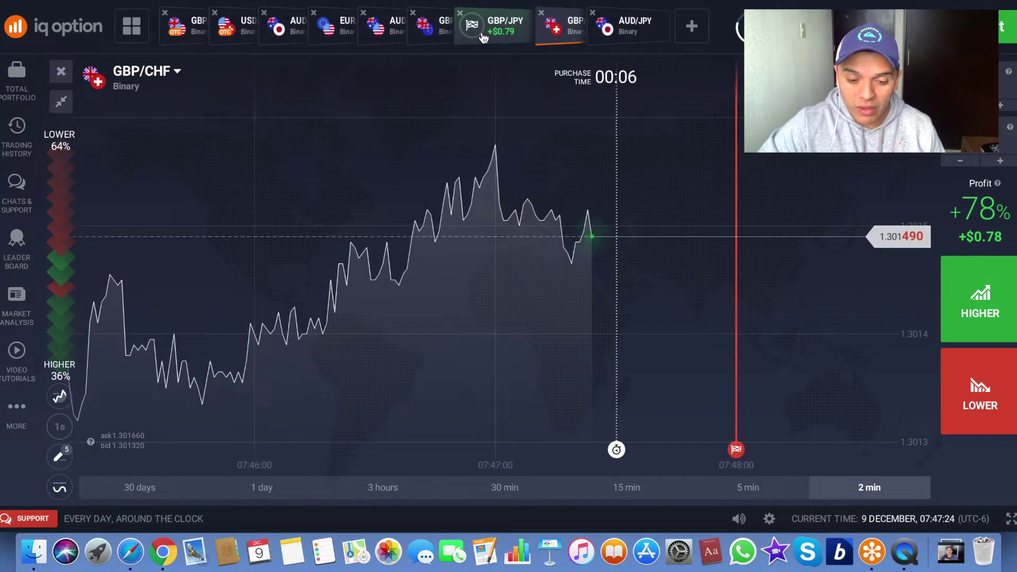
left_click(482, 36)
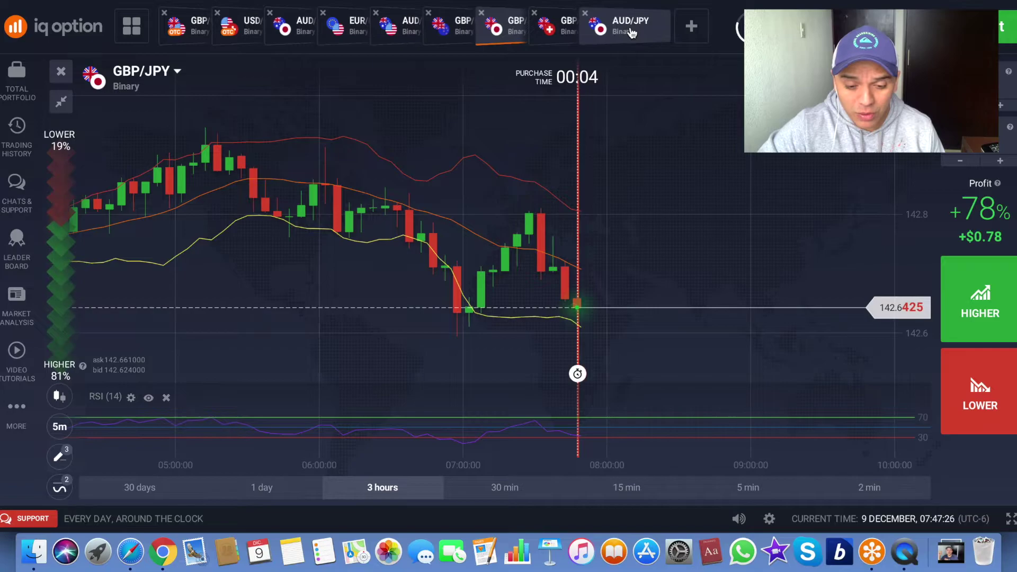
left_click(630, 30)
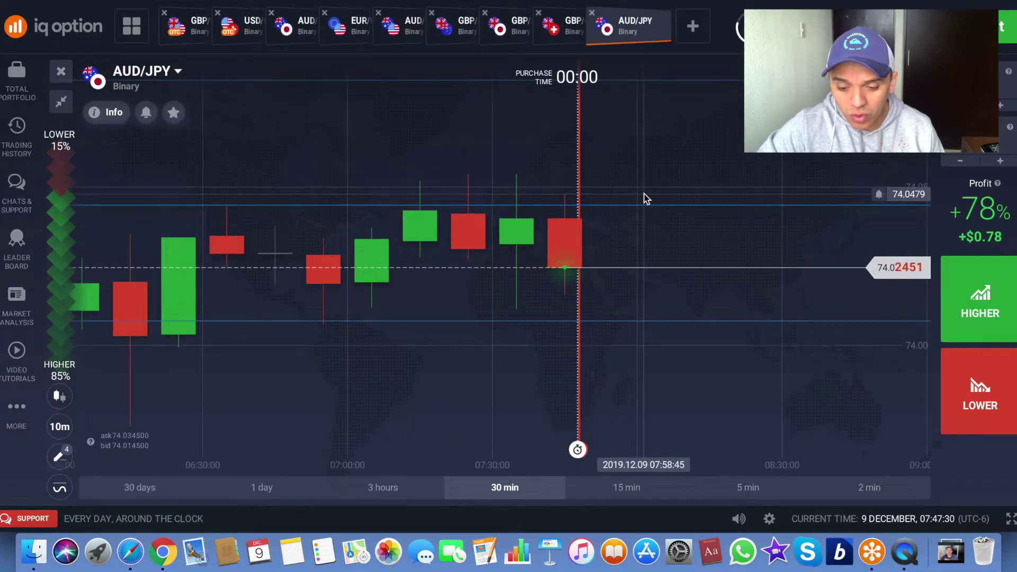
scroll(646, 199, "down", 5)
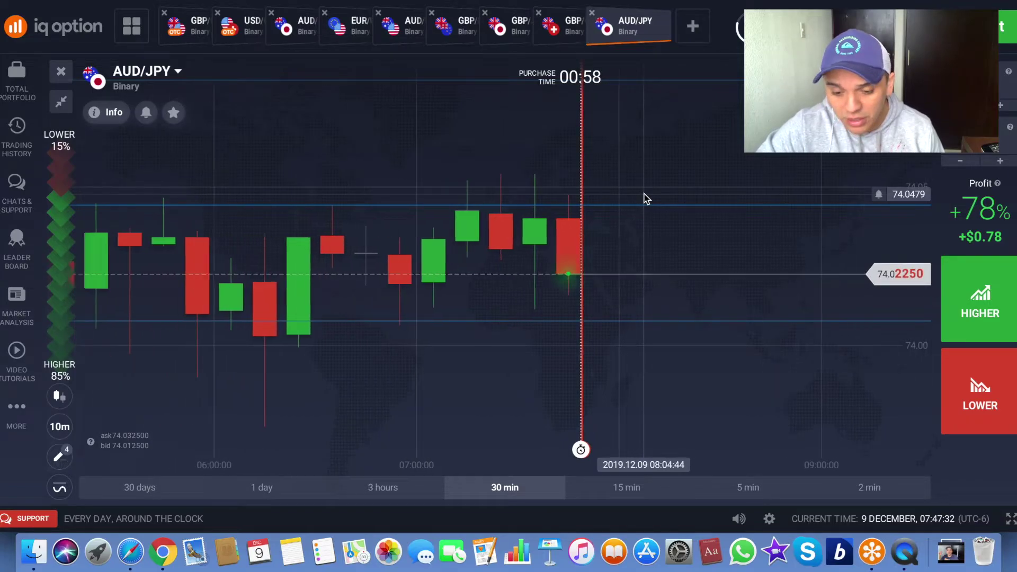
scroll(647, 199, "down", 5)
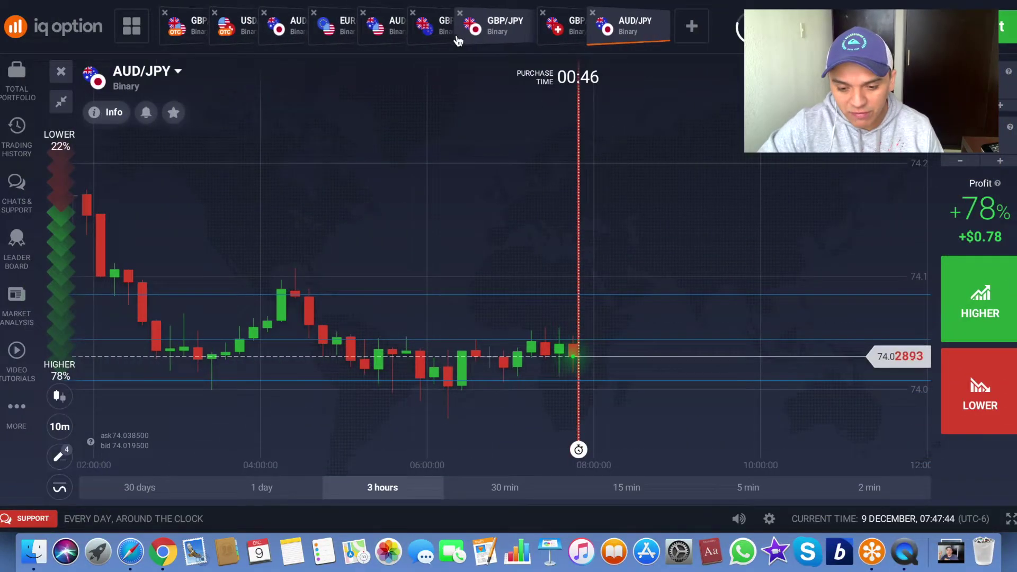
left_click(525, 43)
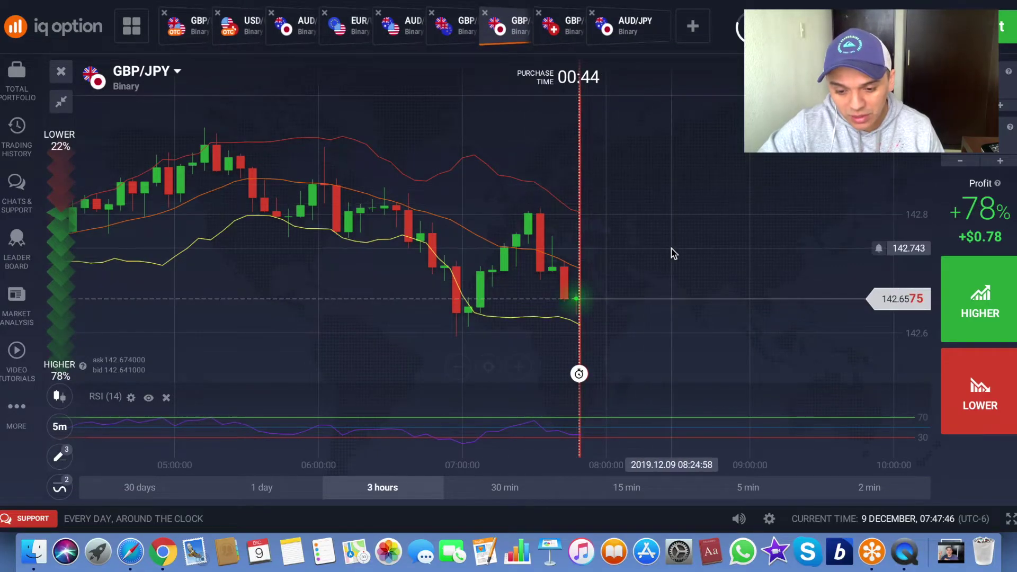
left_click(459, 40)
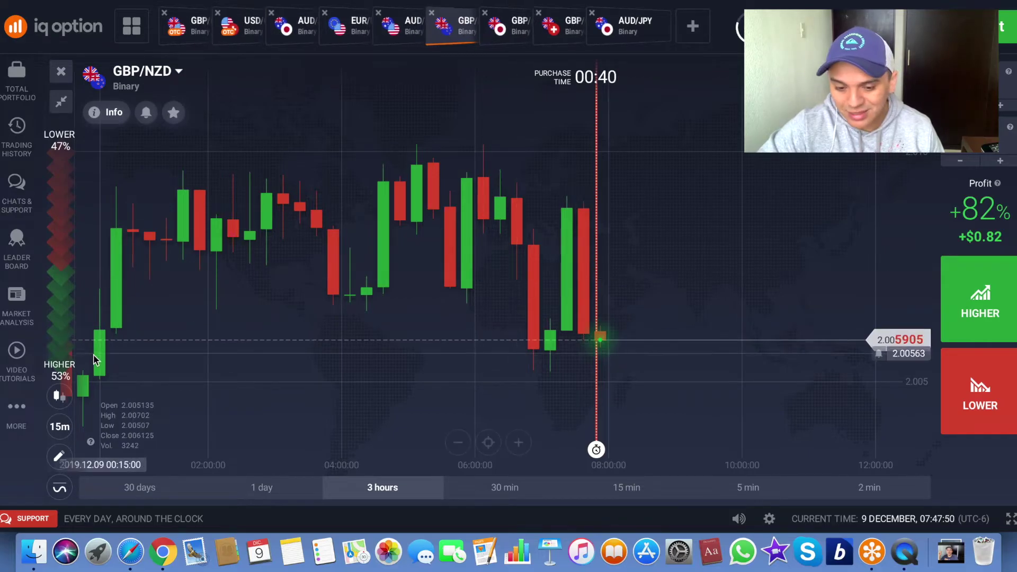
scroll(373, 290, "down", 2)
scroll(520, 290, "down", 4)
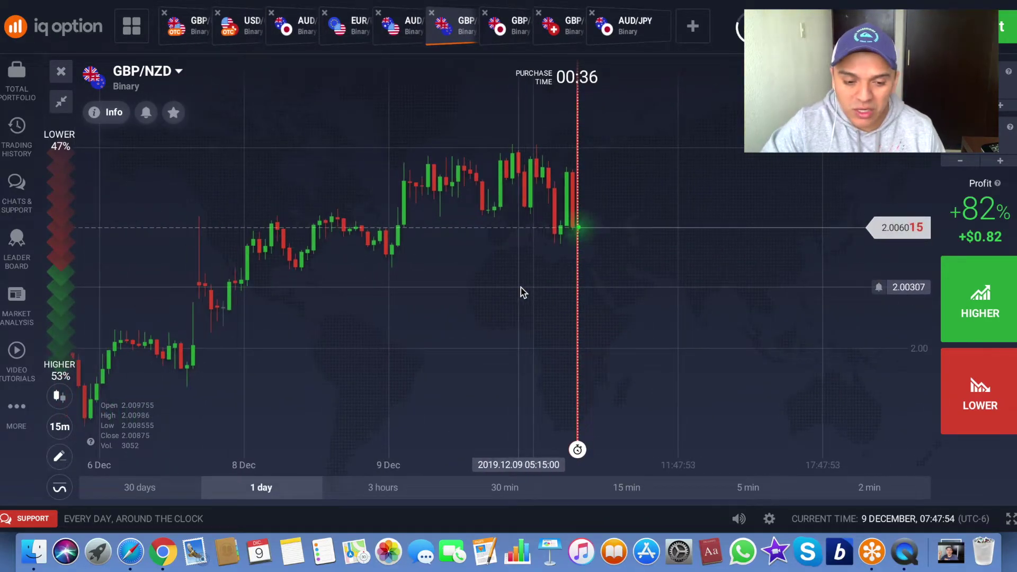
scroll(700, 284, "up", 4)
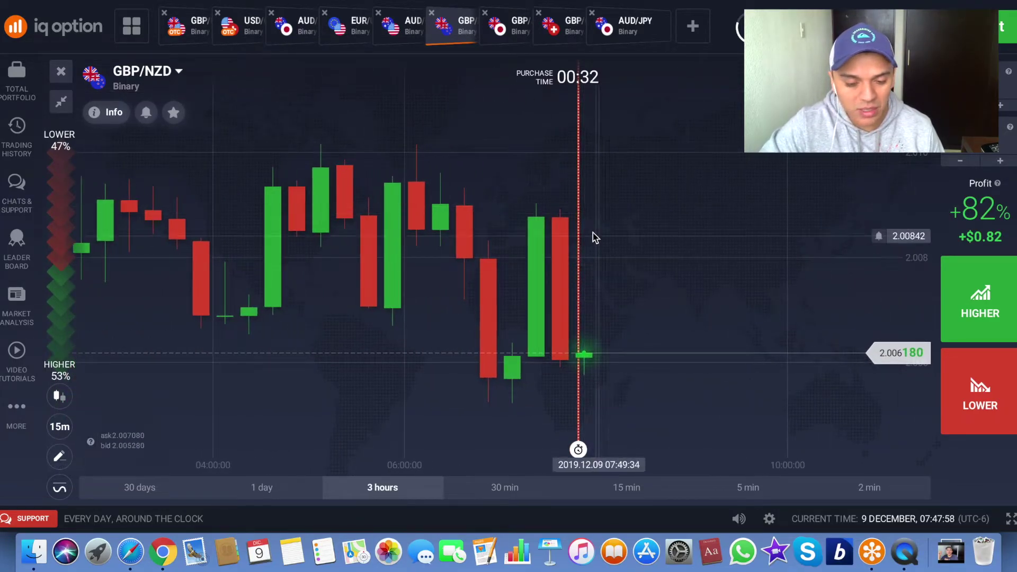
Step: Show the AUD/USD chart as candles instead of a line
left_click(402, 32)
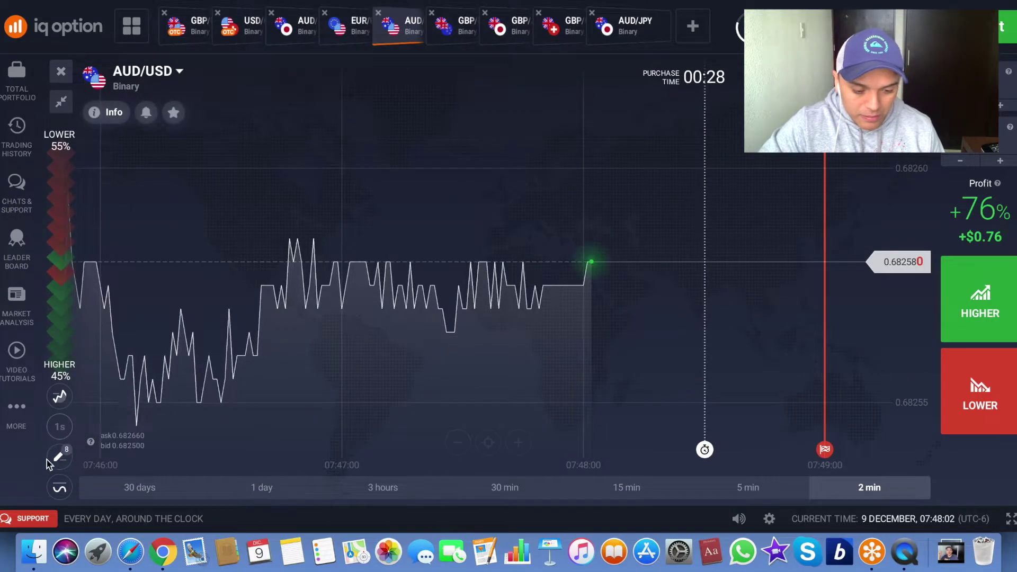
left_click(60, 397)
left_click(167, 390)
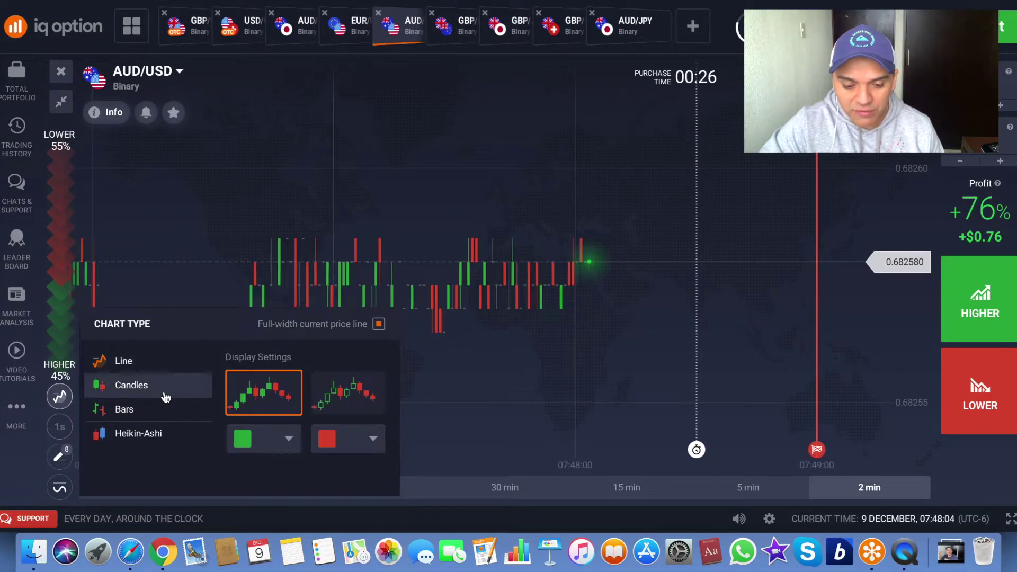
left_click(522, 322)
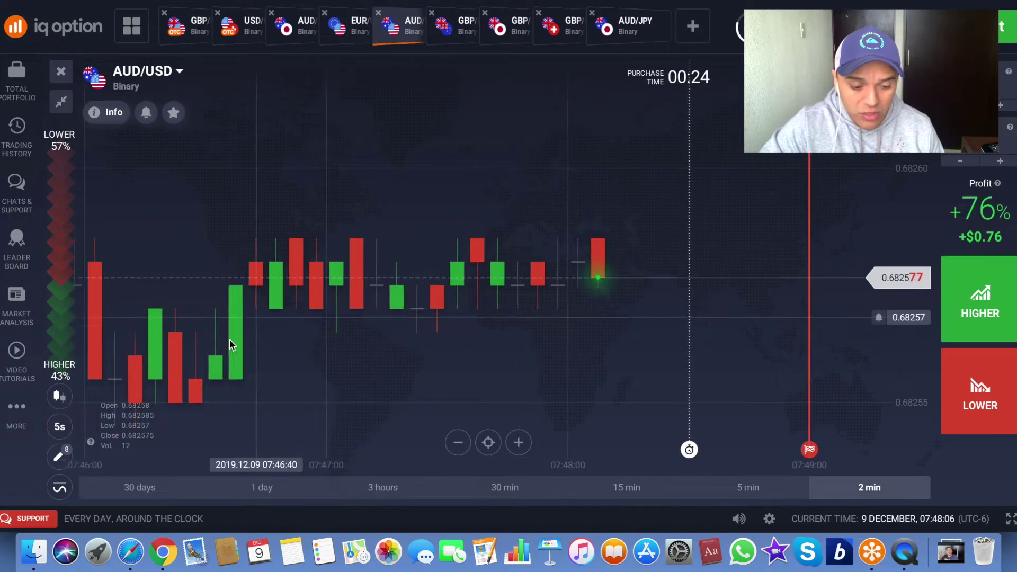
Step: Set the AUD/USD candle time period to 15 minutes and view several hours of price history
left_click(60, 426)
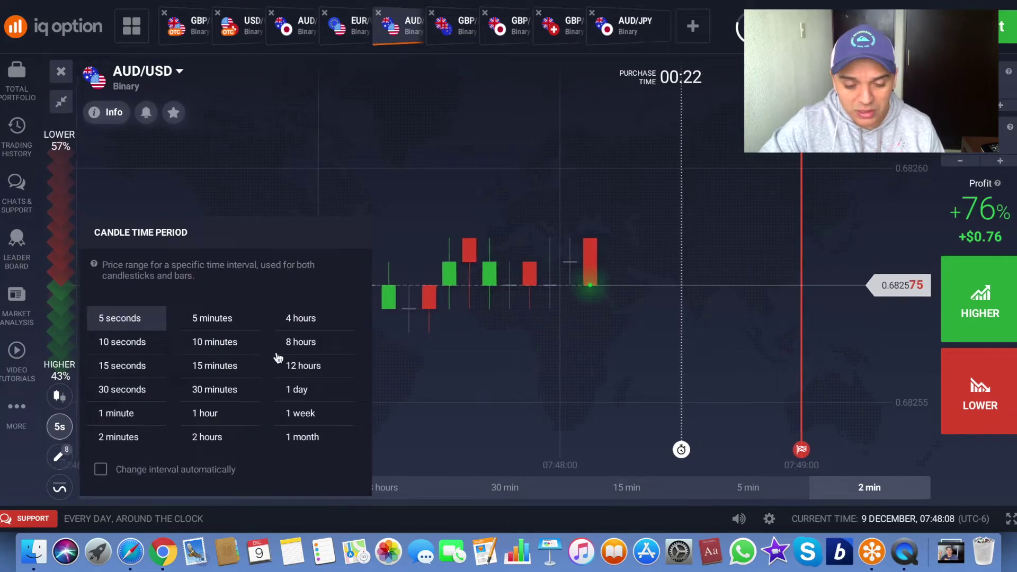
left_click(588, 291)
scroll(588, 291, "down", 5)
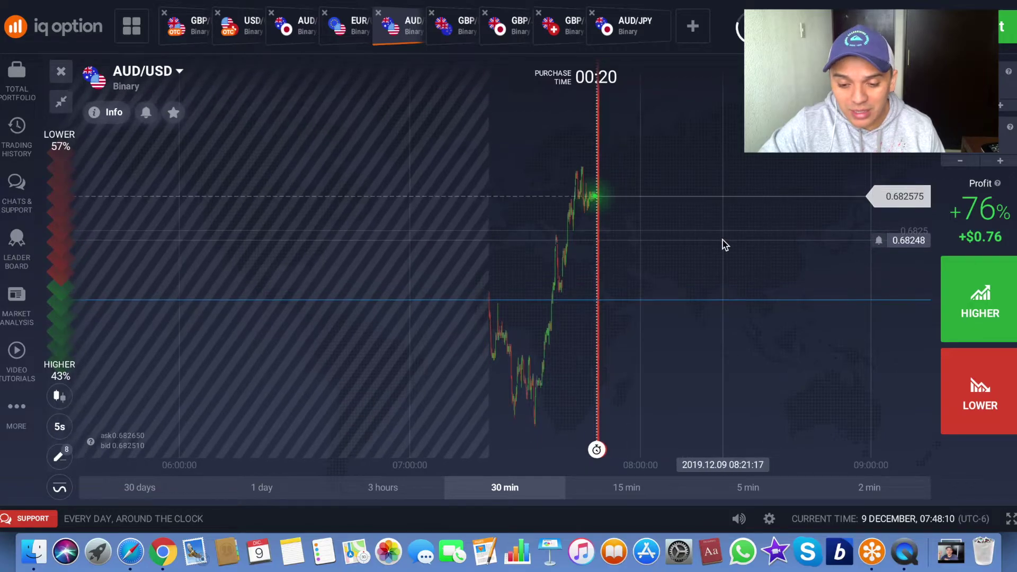
scroll(725, 245, "down", 10)
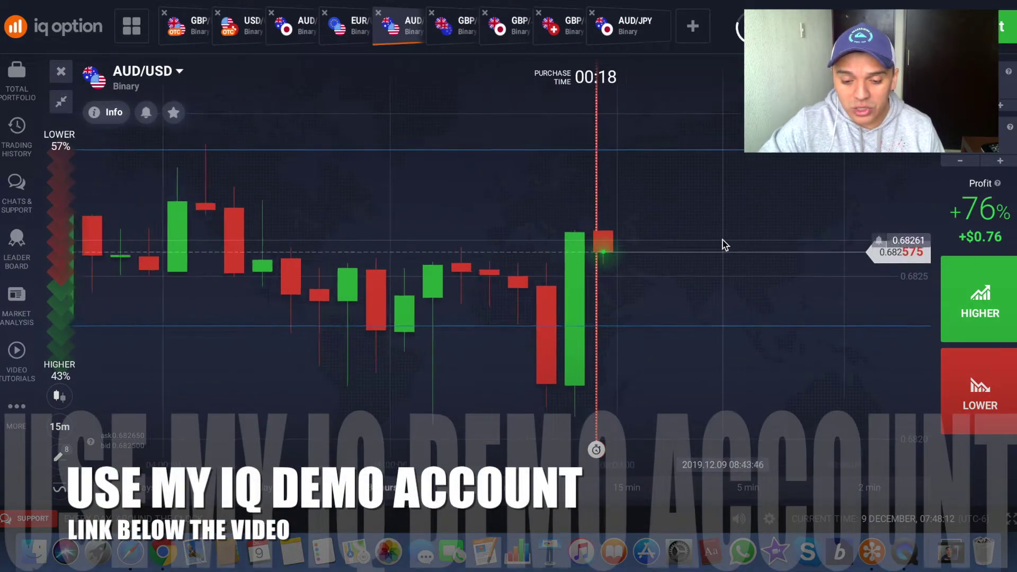
Step: Set the EUR/USD candle time period to 15 minutes and view the price history since about 02:00
left_click(347, 26)
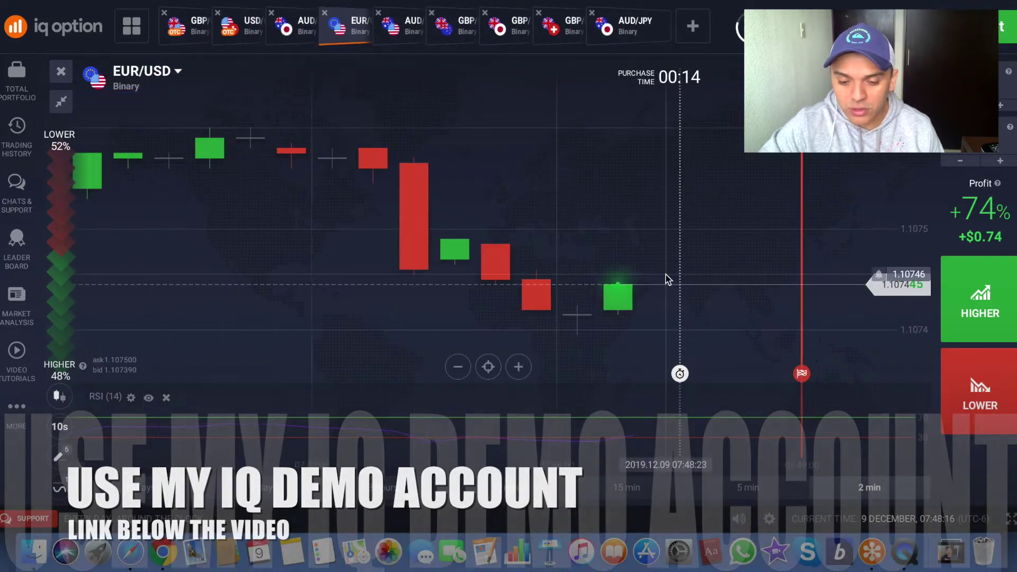
scroll(667, 280, "down", 5)
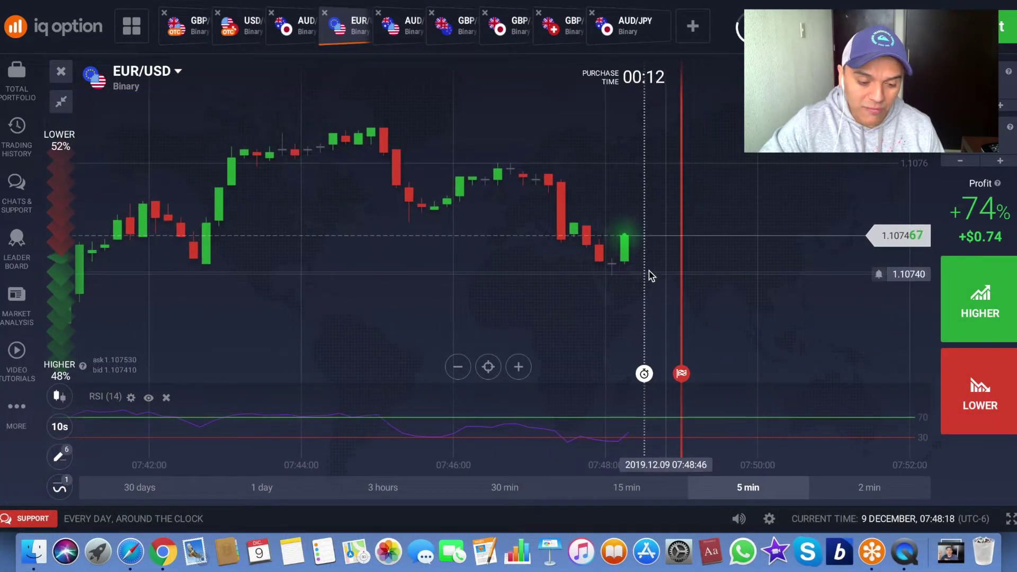
left_click(59, 426)
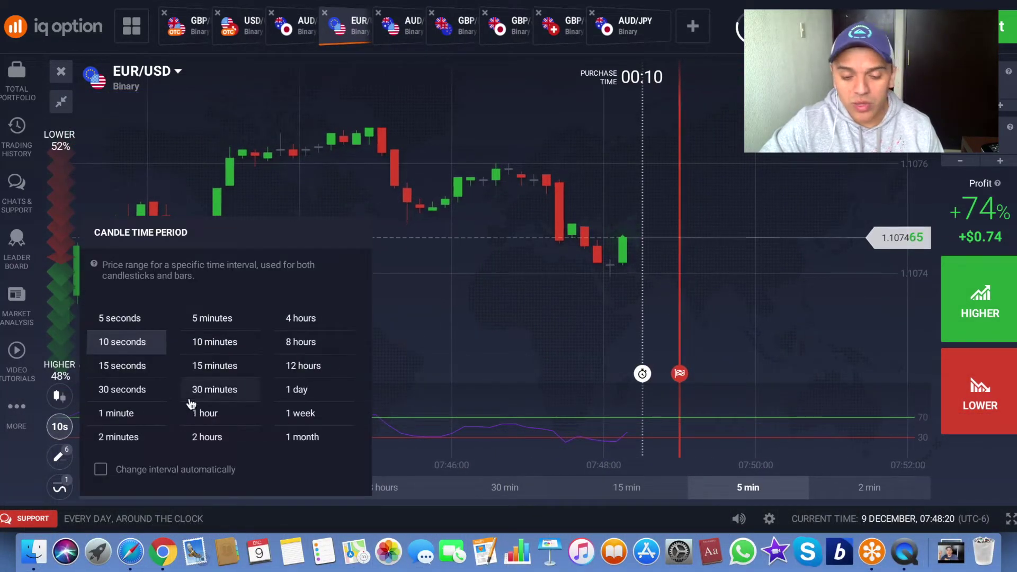
left_click(224, 365)
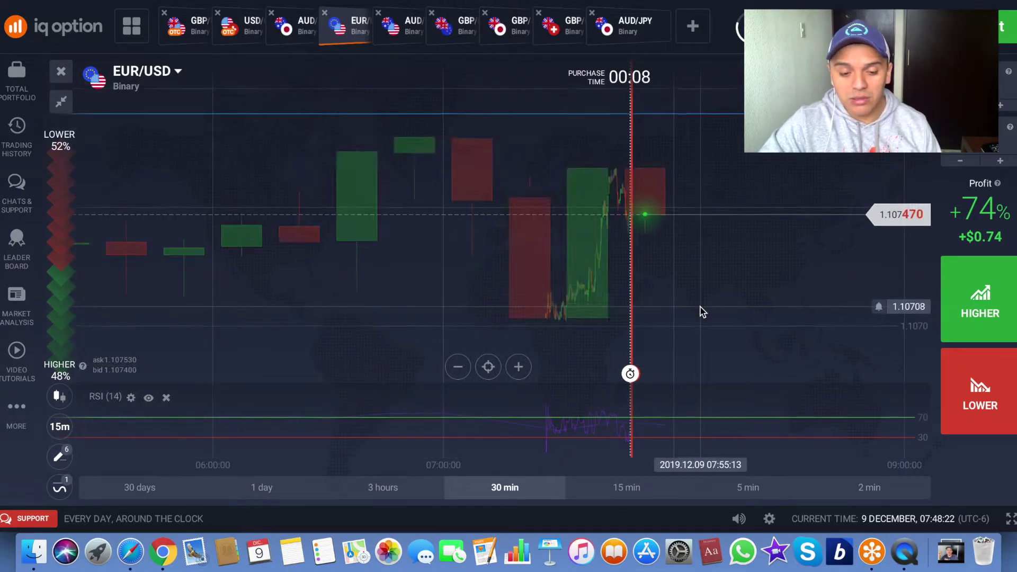
scroll(702, 312, "down", 4)
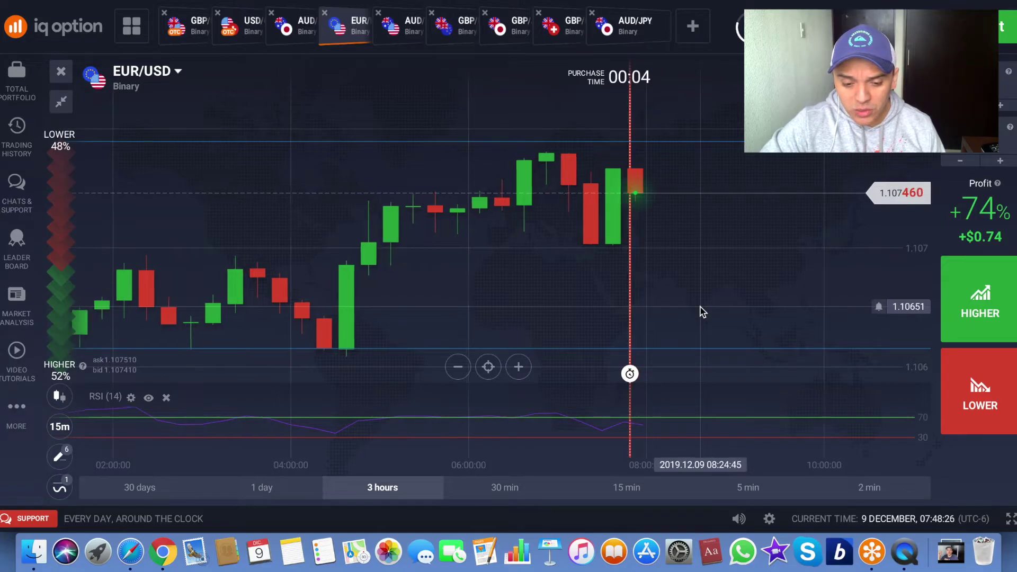
Step: Check the recent 15-minute candles on the EUR/USD and AUD/JPY charts against their horizontal levels
scroll(702, 311, "down", 3)
scroll(702, 312, "down", 2)
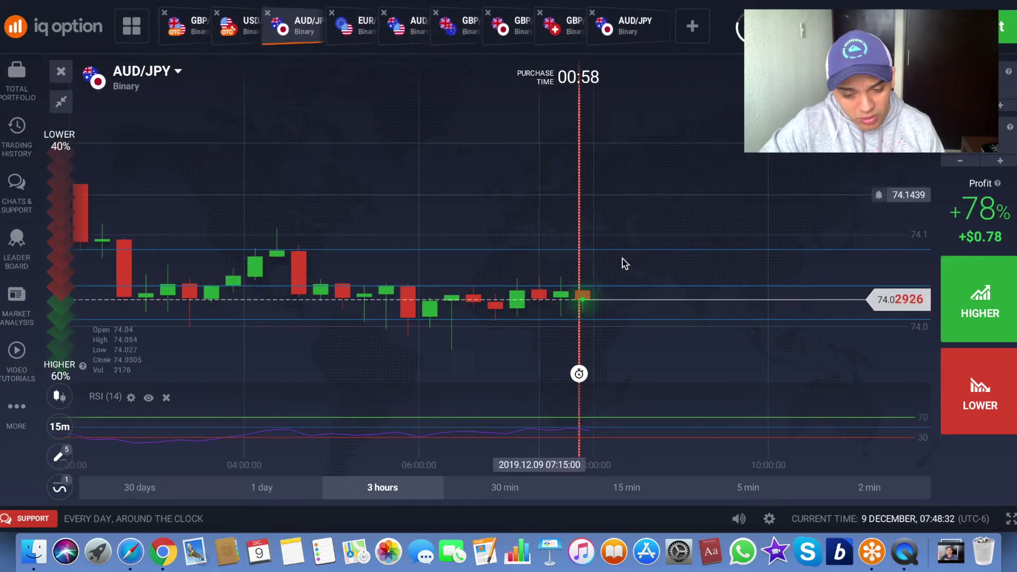
scroll(624, 263, "up", 2)
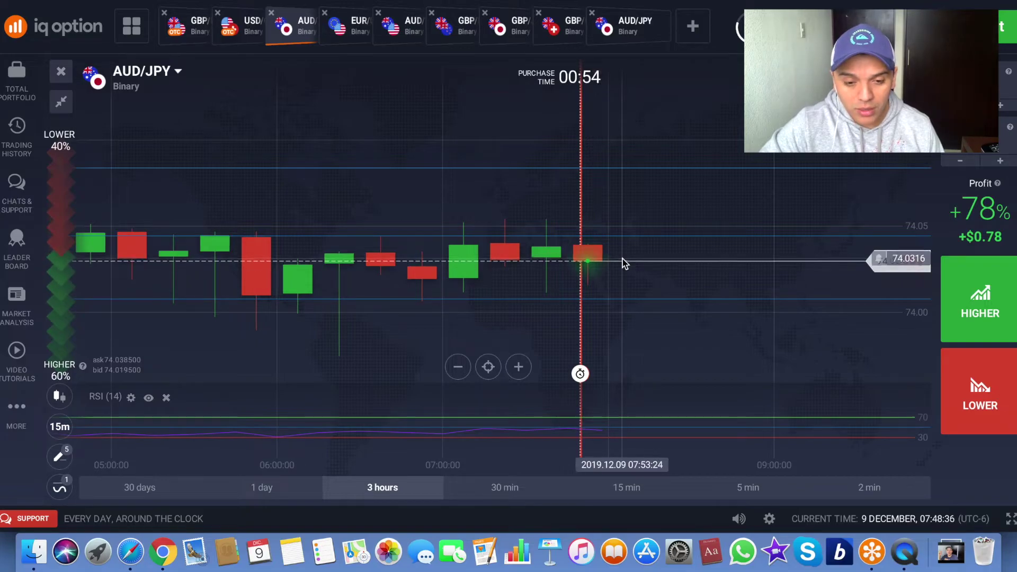
Step: Set the USD/CHF (OTC) candle time period to 15 minutes and view about a day of price history
left_click(241, 26)
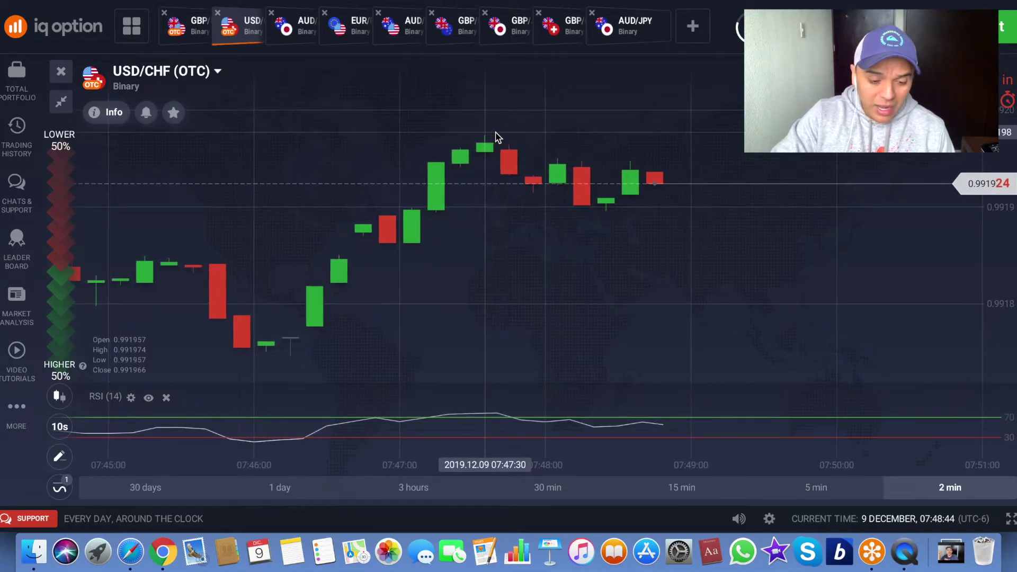
left_click(60, 426)
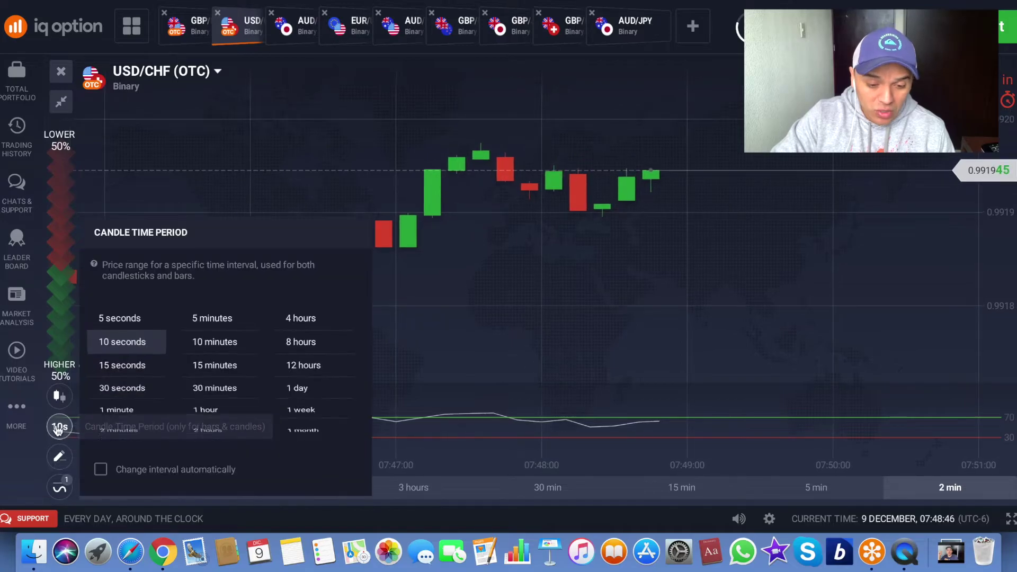
left_click(214, 370)
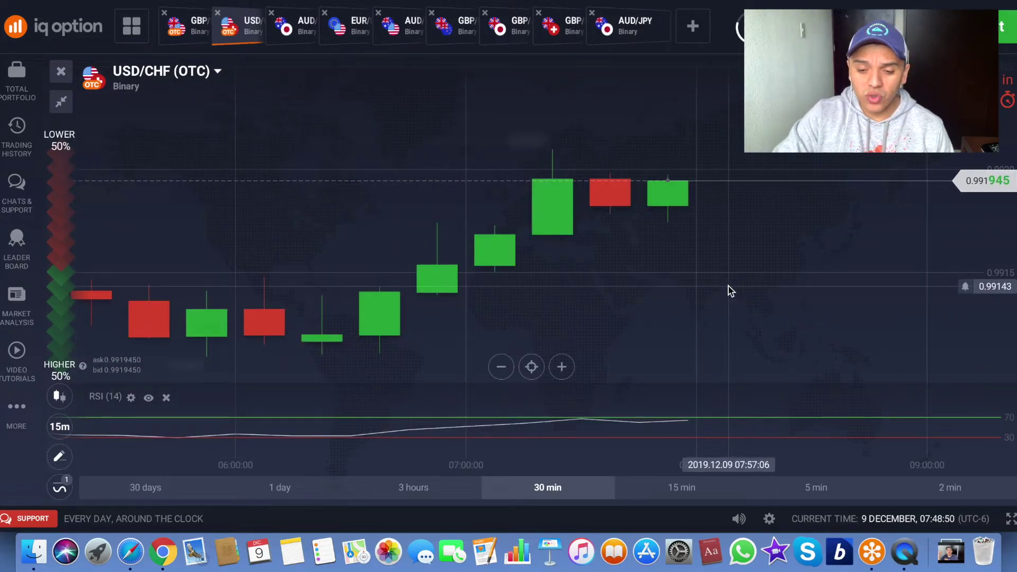
scroll(730, 290, "down", 5)
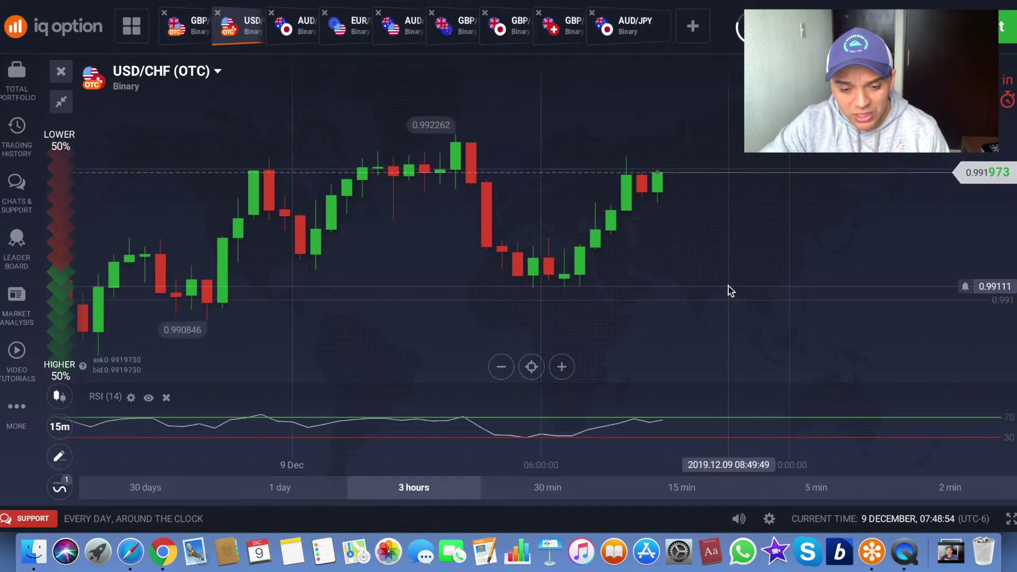
scroll(577, 244, "down", 4)
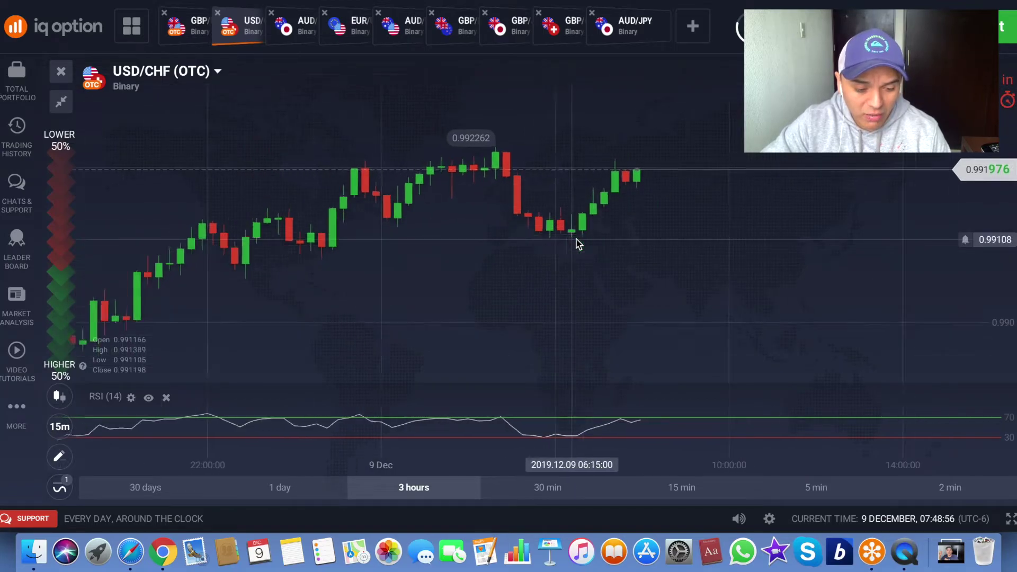
scroll(578, 244, "down", 2)
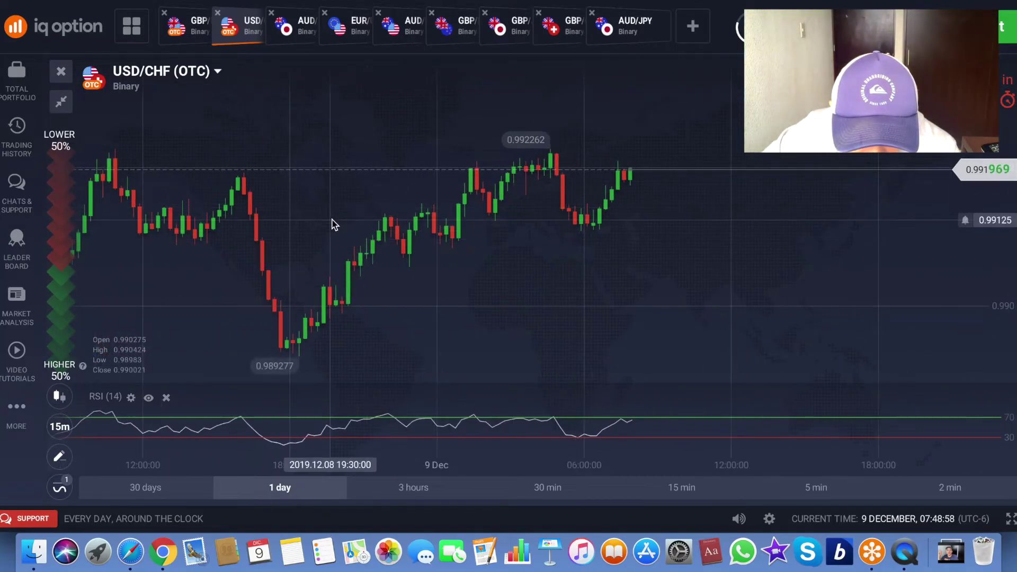
Step: Draw a horizontal line on the USD/CHF (OTC) chart at about 0.9919, near the recent highs
left_click(59, 456)
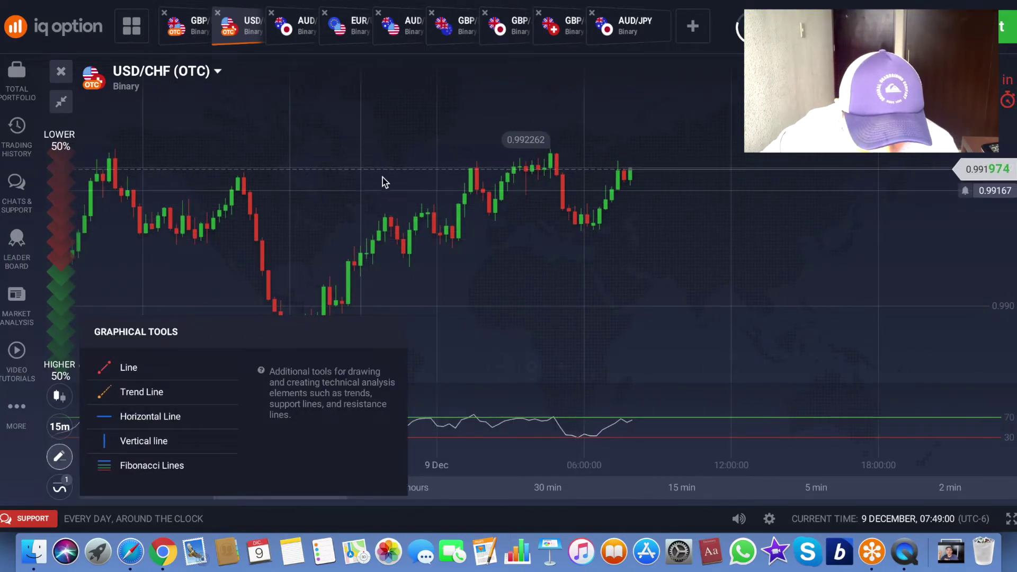
left_click(253, 174)
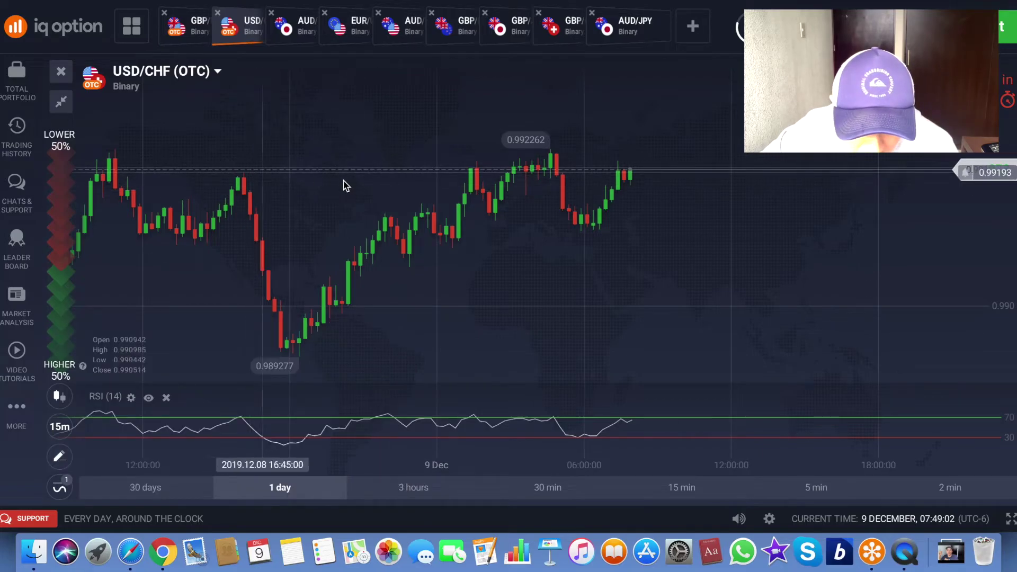
left_click(59, 457)
left_click(133, 416)
left_click(265, 171)
left_click_drag(252, 172, 629, 199)
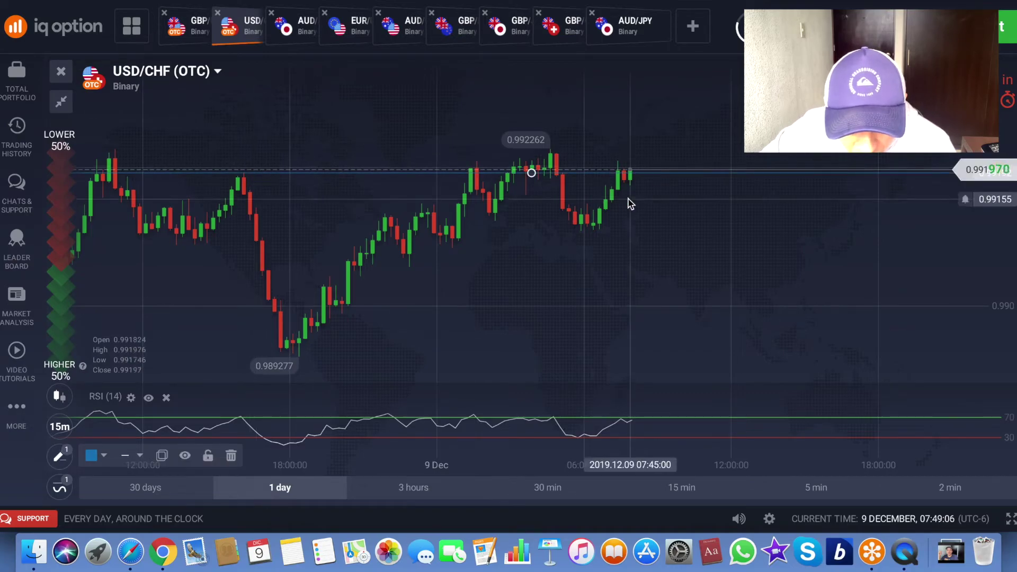
Step: Raise the USD/CHF (OTC) horizontal line slightly so it runs just above the current price through the recent candle highs
scroll(685, 204, "down", 5)
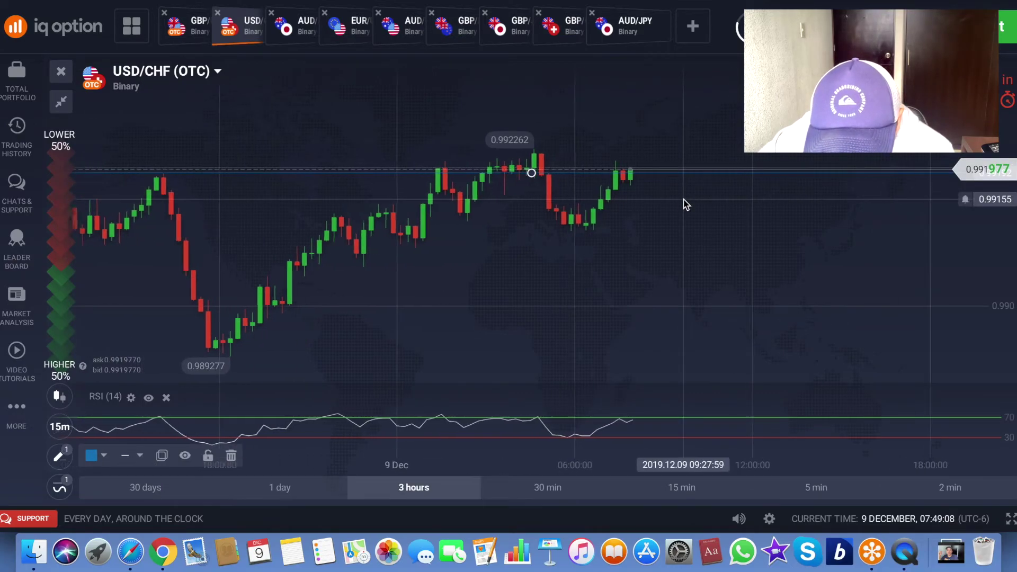
left_click_drag(590, 199, 531, 175)
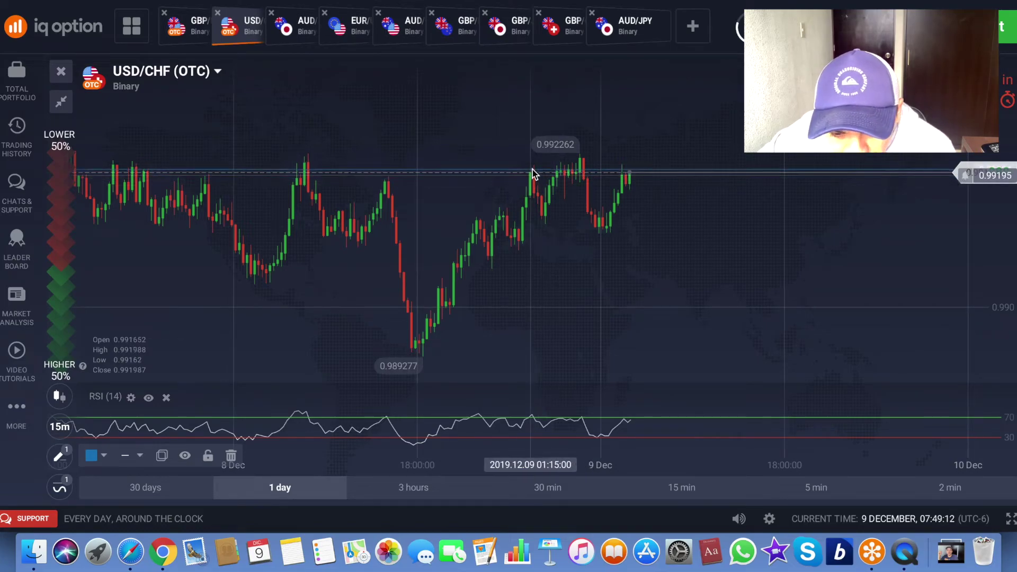
left_click_drag(529, 166, 685, 271)
scroll(685, 272, "up", 5)
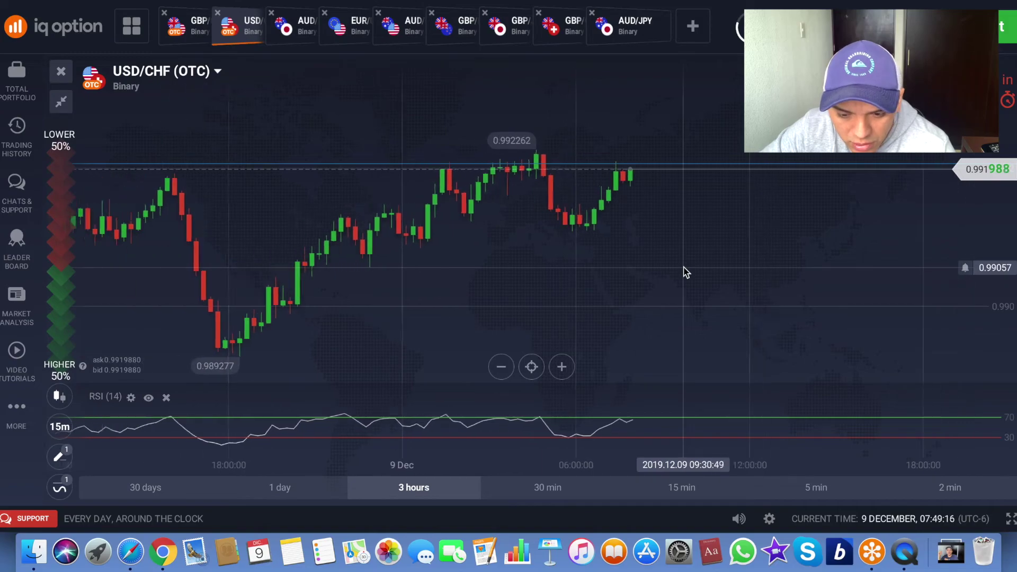
Step: Examine the USD/CHF (OTC) price history back to 7 December for earlier reactions at the horizontal line
left_click_drag(685, 271, 302, 229)
scroll(301, 198, "down", 5)
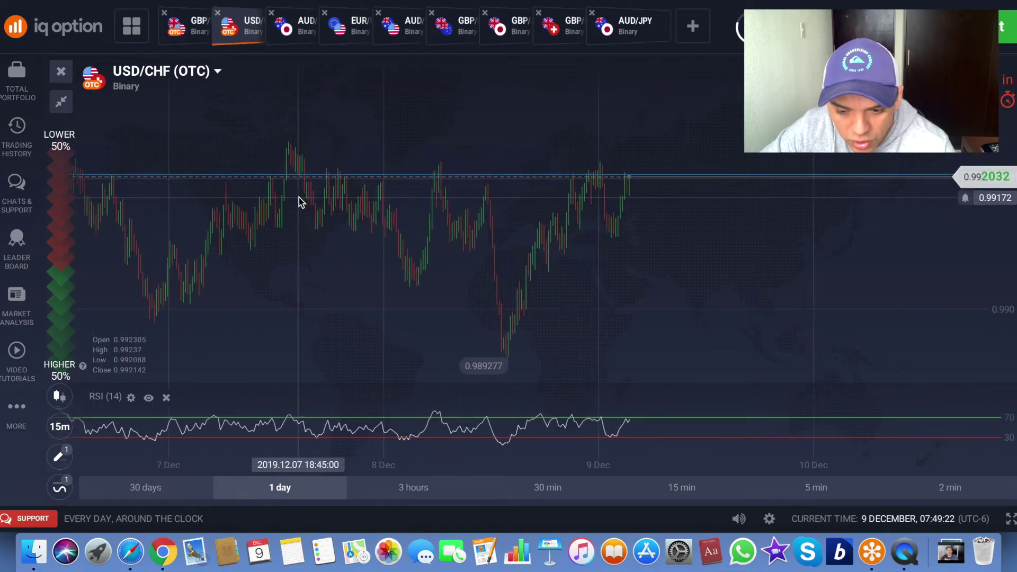
scroll(371, 180, "up", 1)
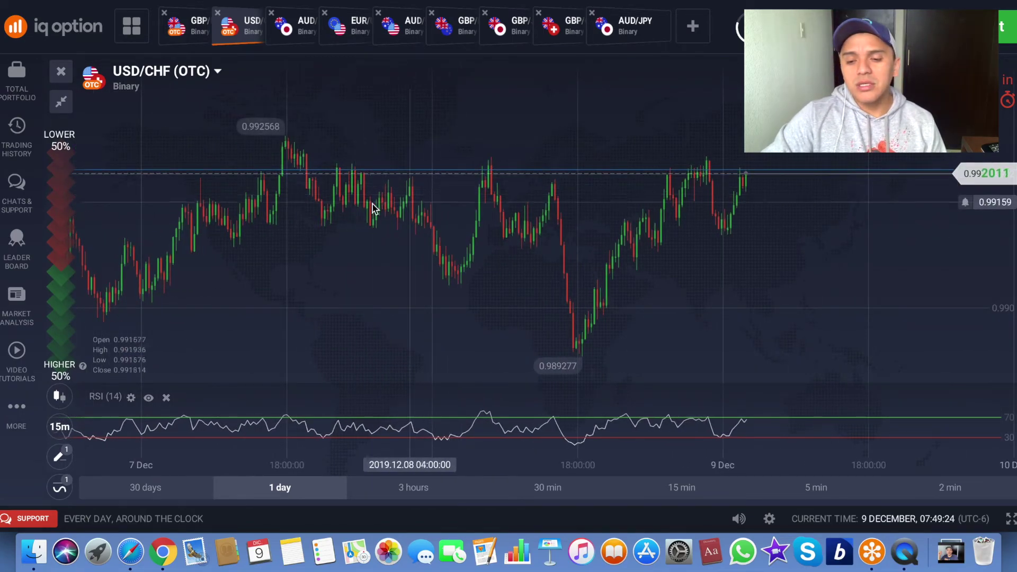
scroll(559, 223, "up", 5)
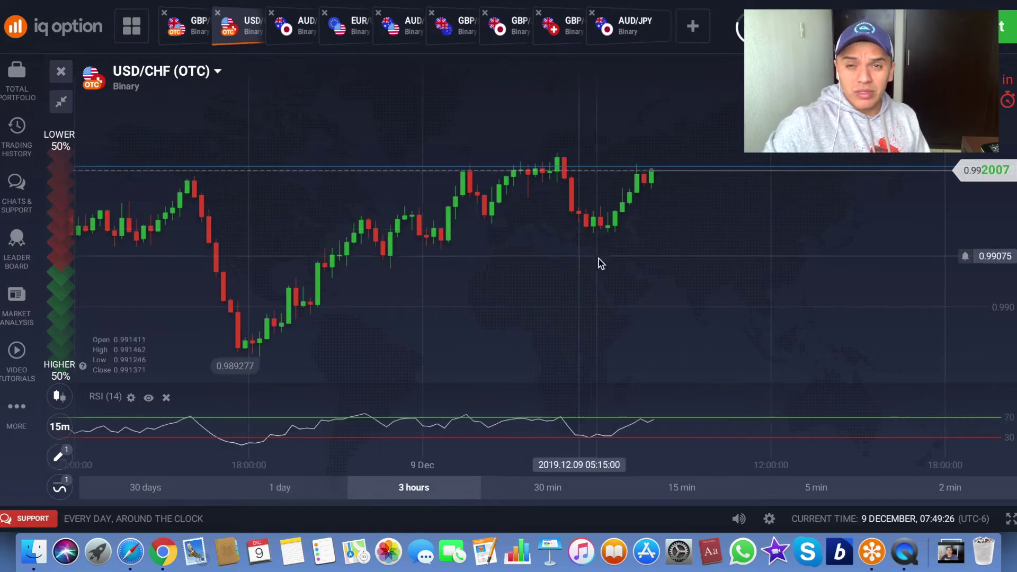
scroll(513, 263, "up", 1)
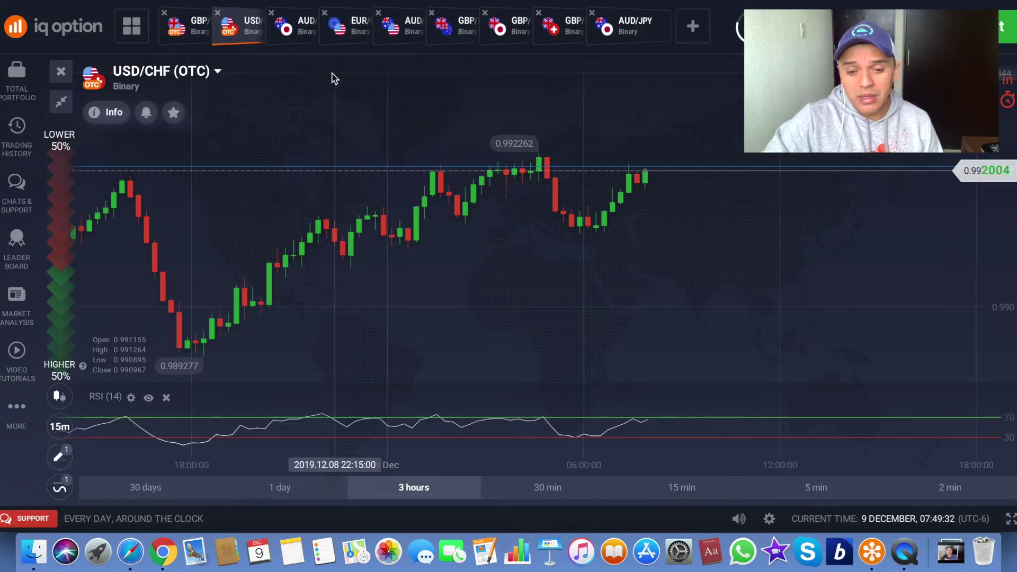
Step: Compare the open AUD/JPY, EUR/USD and AUD/USD charts, and inspect the latest 10-minute AUD/JPY candles between the horizontal levels
left_click(300, 25)
left_click(354, 25)
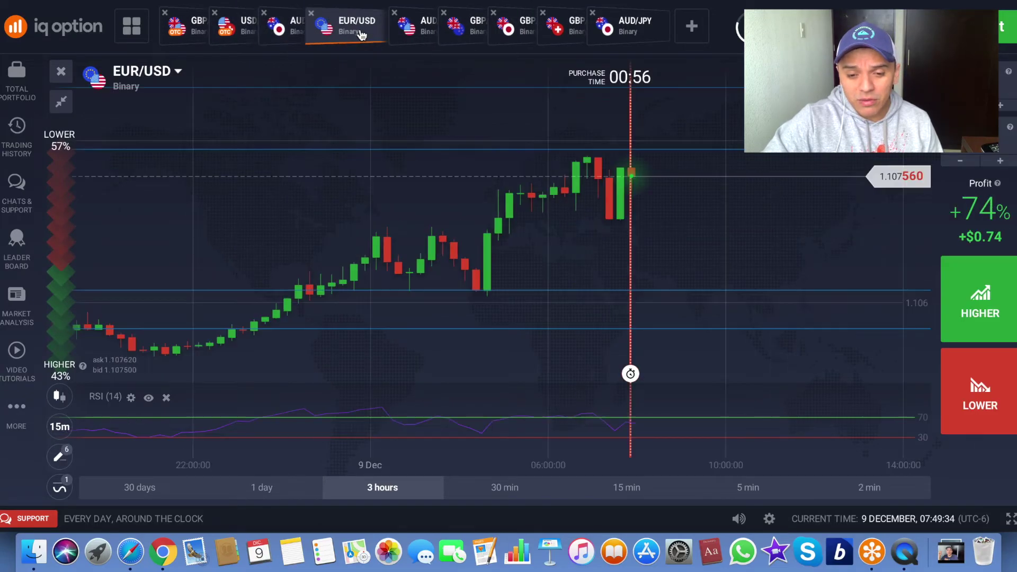
left_click(404, 37)
left_click(341, 29)
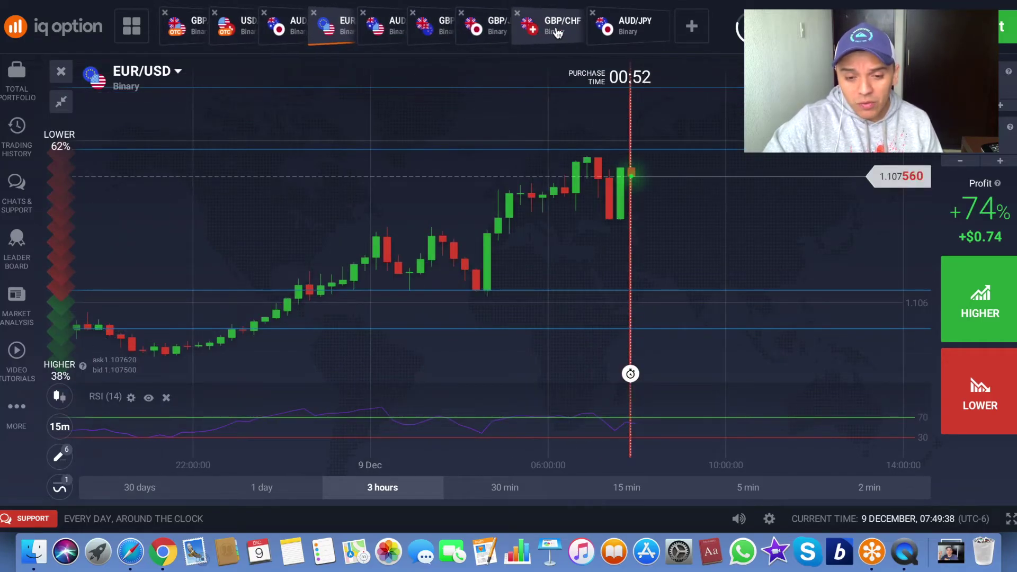
left_click(615, 36)
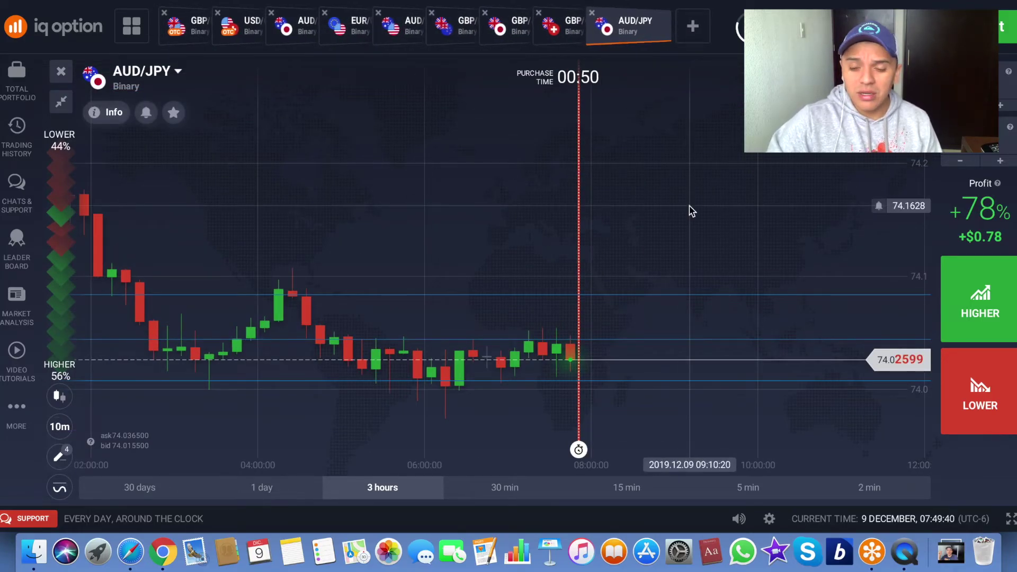
scroll(691, 211, "up", 5)
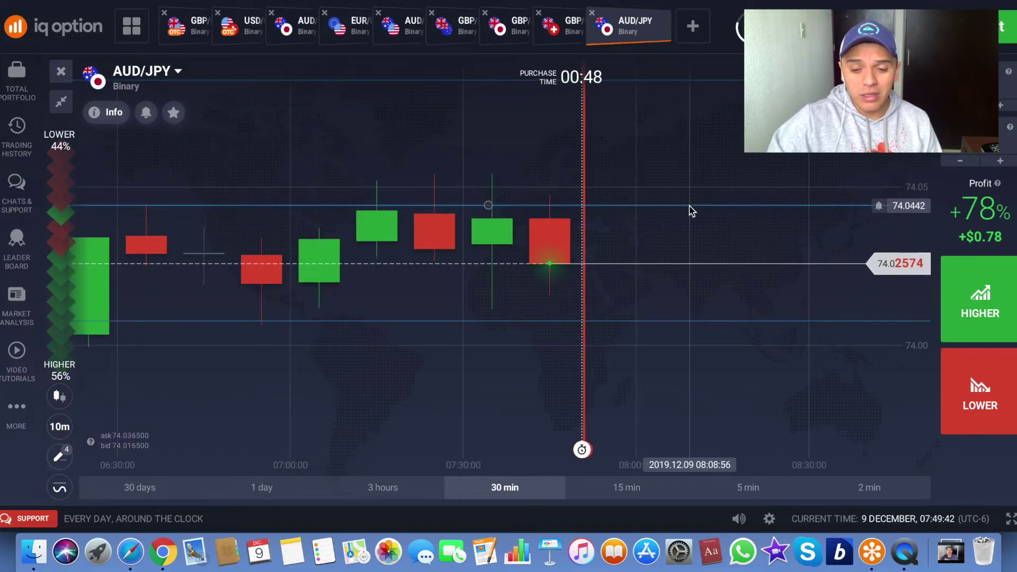